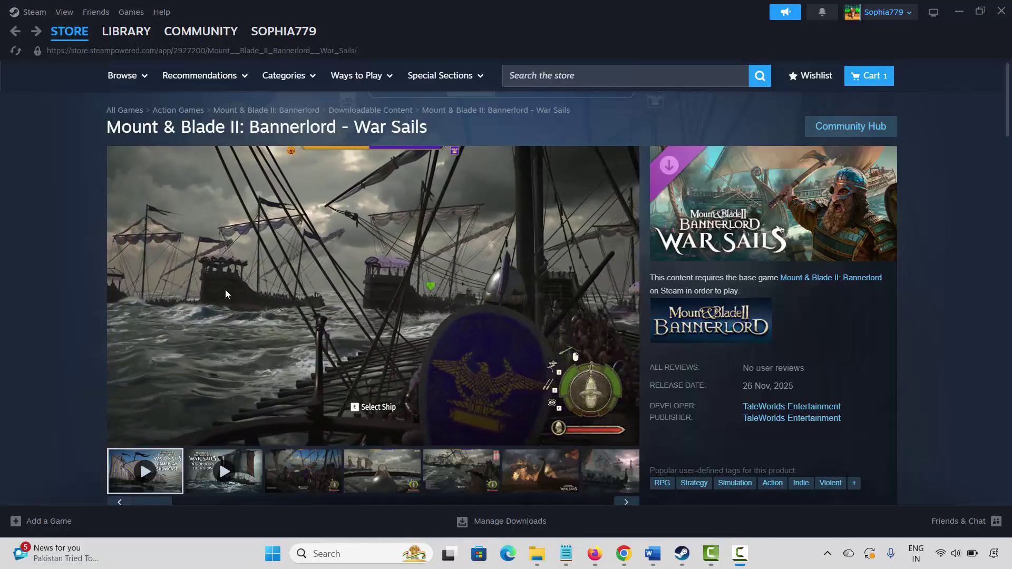
Step: Replace Steam's War Sails page with the Word guide 'How to fix messenger call failed problem'
mouse_move(652, 554)
left_click(606, 496)
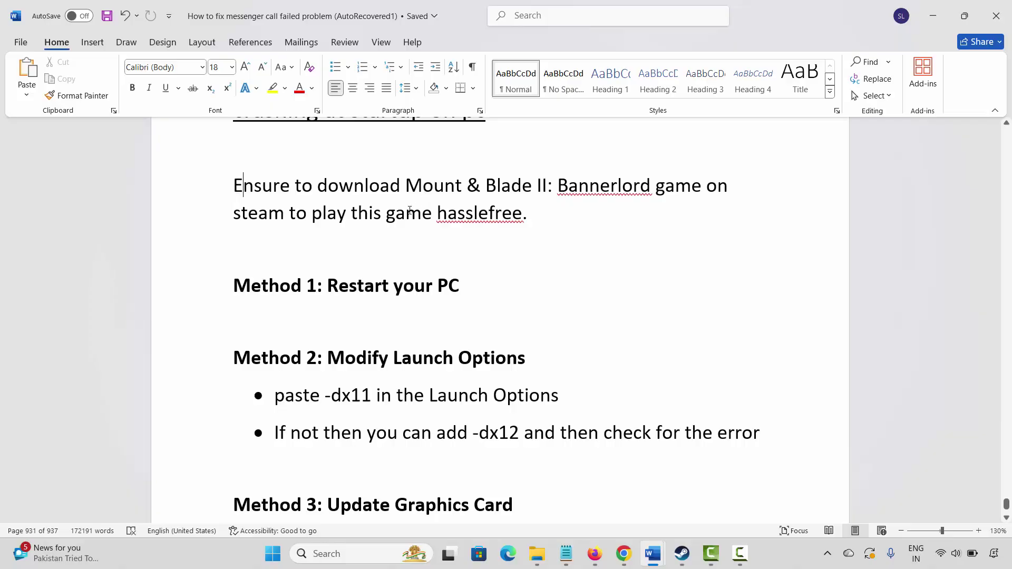
Step: Scroll the guide to the Method 1: Restart your PC heading, then bring up the Start menu
left_click_drag(380, 186, 234, 186)
left_click(422, 186)
scroll(372, 282, "down", 4)
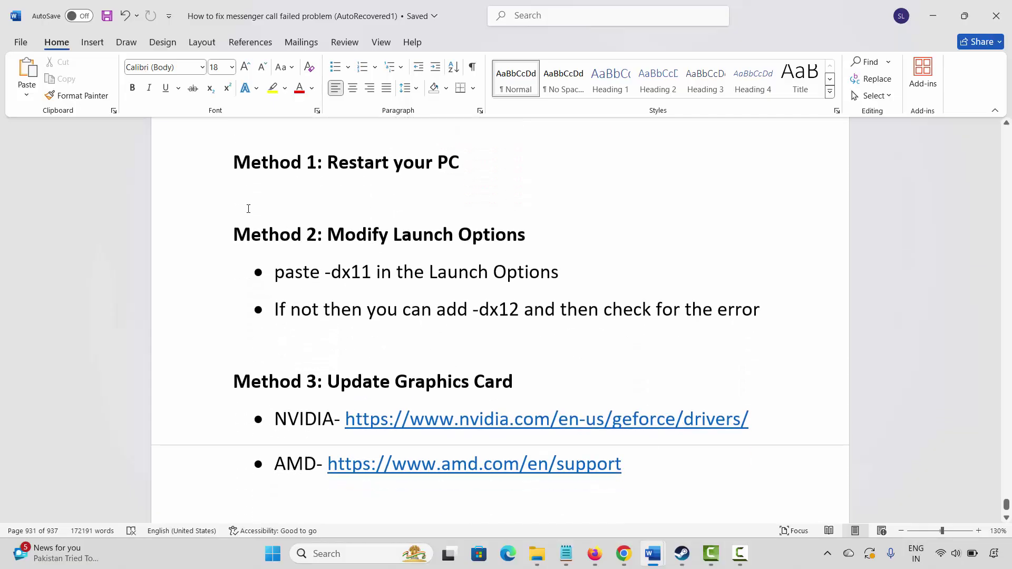
left_click(205, 178)
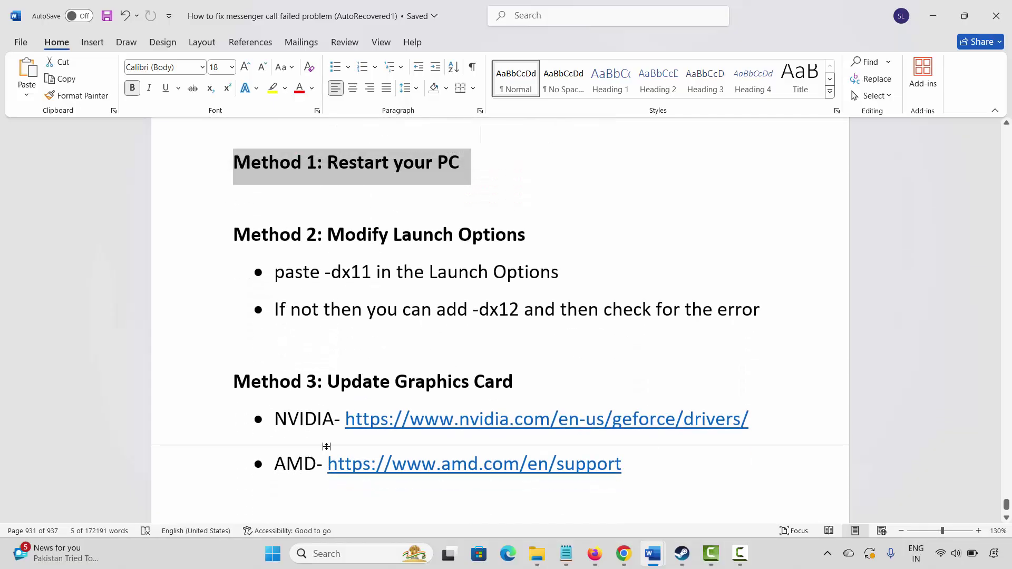
left_click(277, 553)
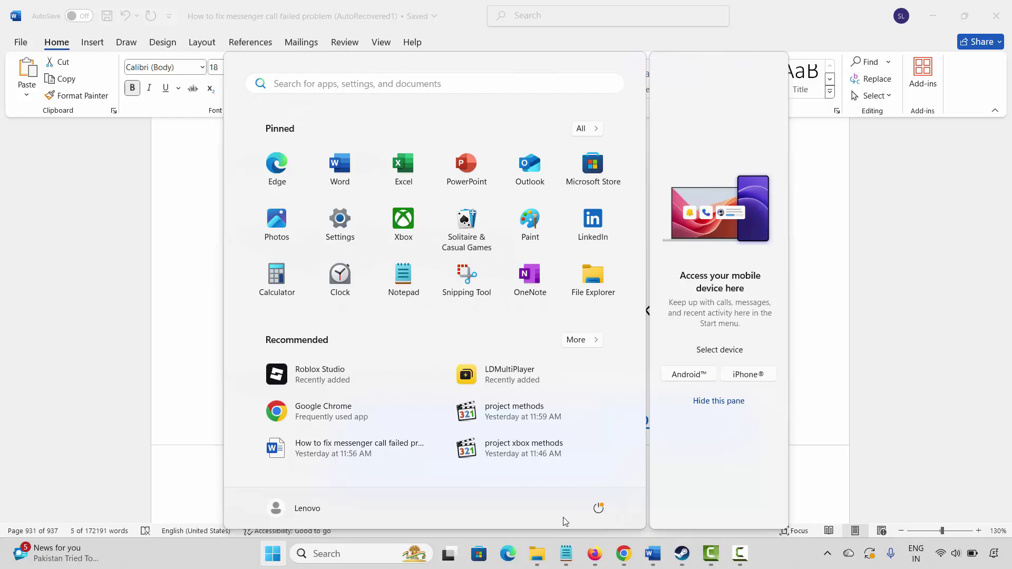
Step: Review the Update and restart power options, close the Start menu without restarting, and select Method 2
left_click(598, 510)
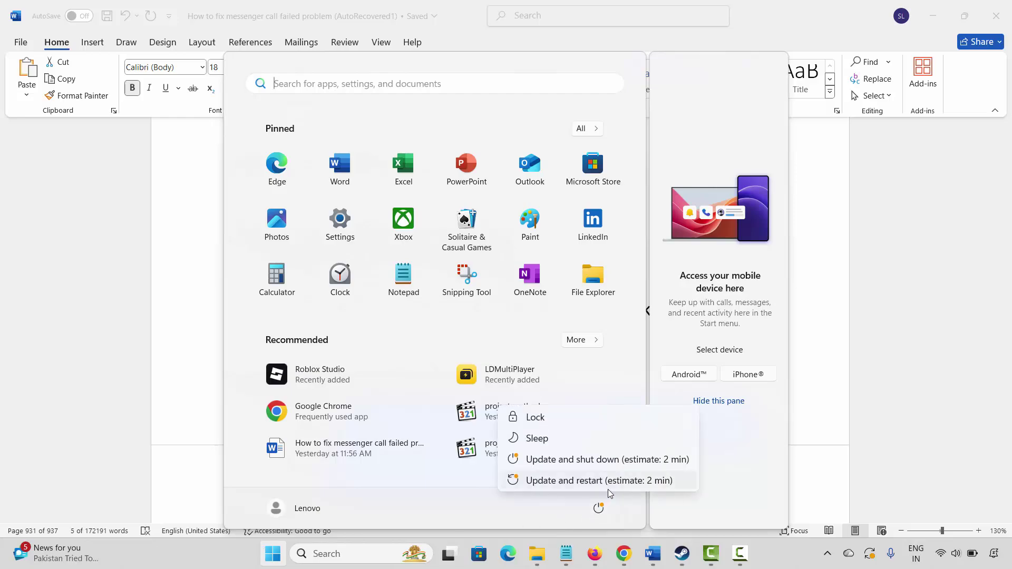
left_click(850, 388)
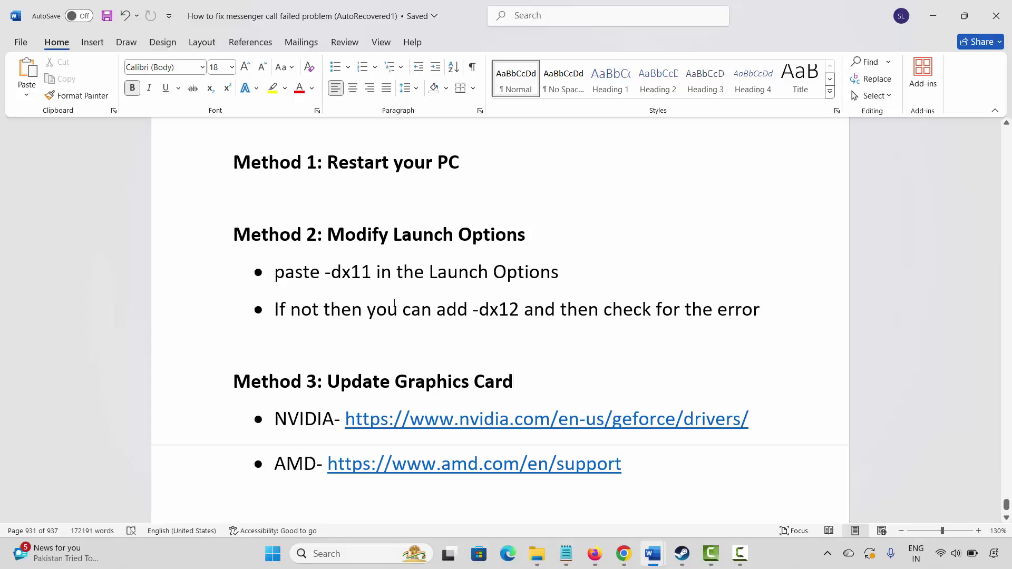
left_click(204, 242)
Step: Open the properties of 逆水寒 (Sword of Justice) from the Steam library
left_click(422, 277)
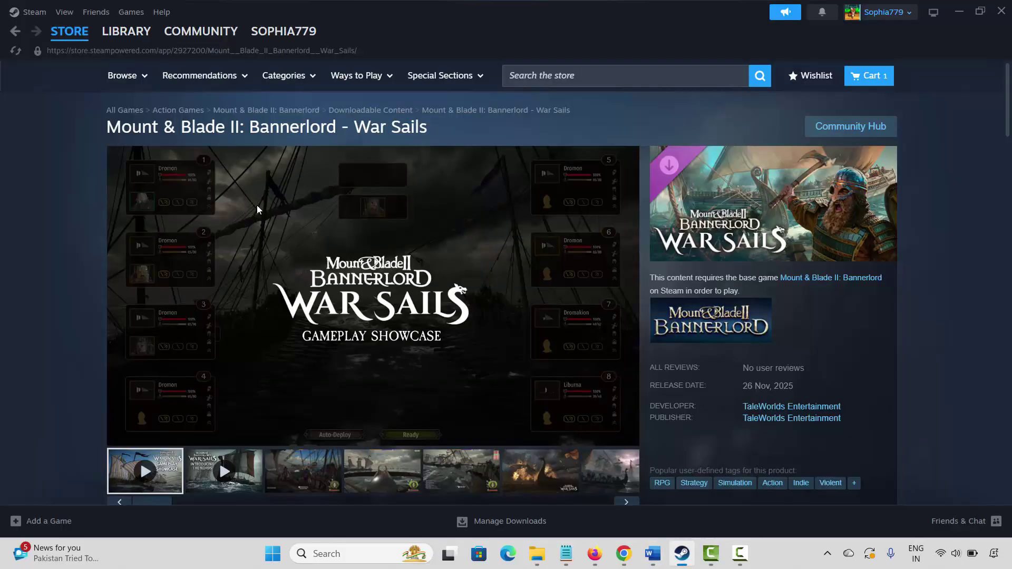
left_click(126, 31)
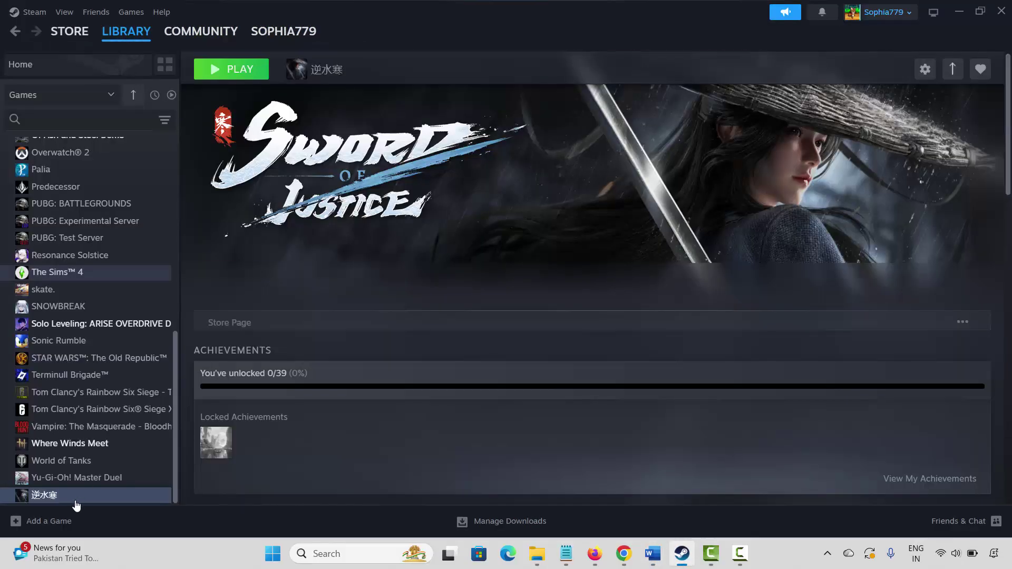
right_click(49, 499)
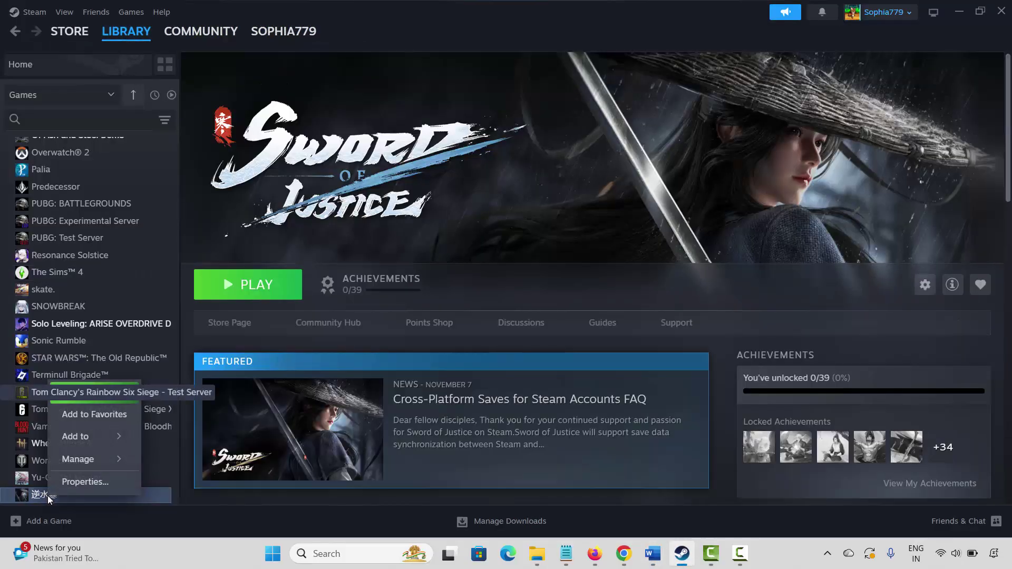
left_click(74, 481)
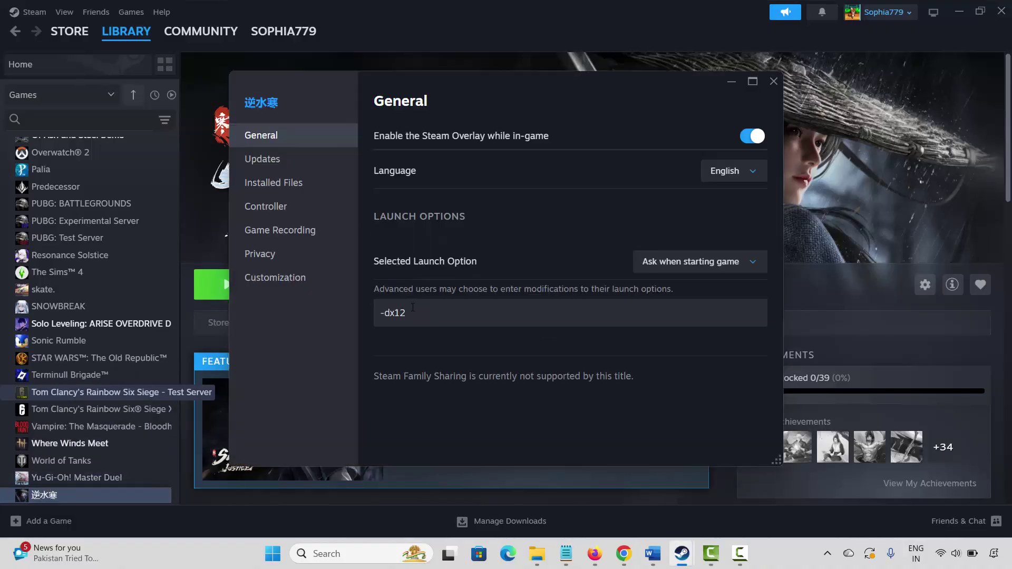
Step: Try -dx11 and then -dx12 as launch options, then leave the Launch Options field empty
left_click_drag(406, 312, 395, 313)
key("BackSpace")
type("11")
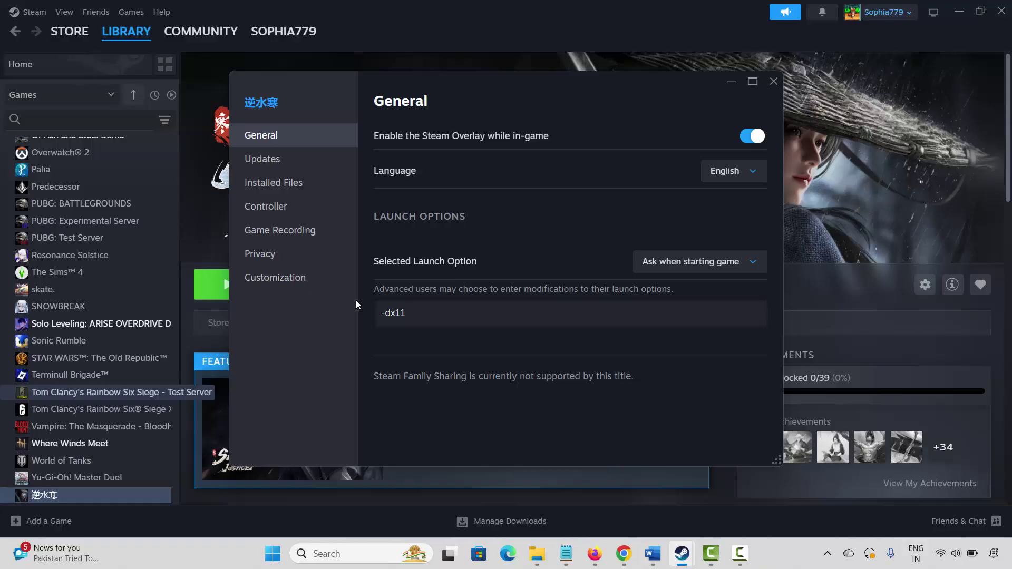
key("BackSpace")
type("2")
key("BackSpace")
key("BackSpace")
key("BackSpace")
key("BackSpace")
key("BackSpace")
Step: Close the game's properties and return to the guide's Method 3: Update Graphics Card
left_click(773, 80)
left_click(683, 554)
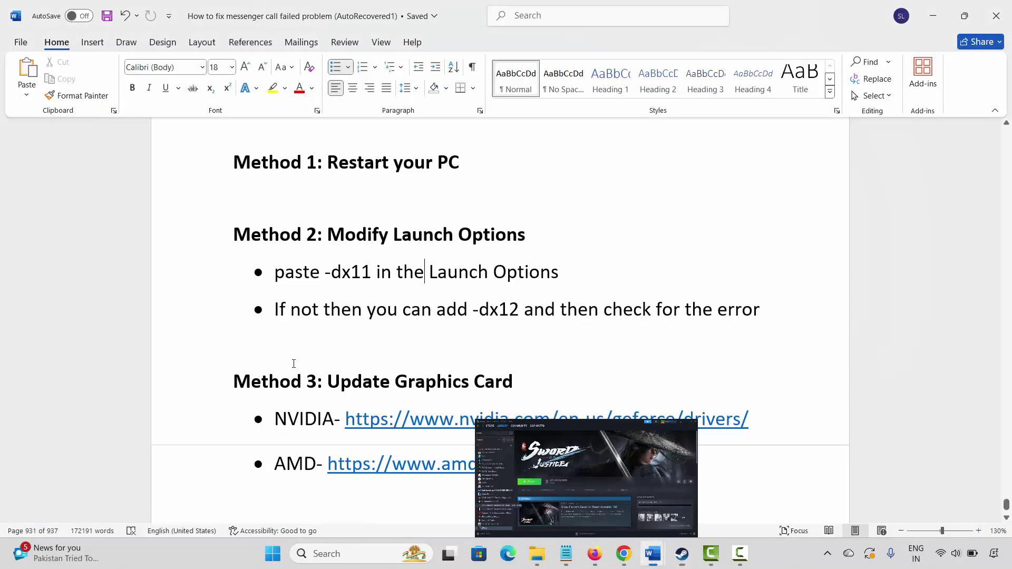
left_click(208, 395)
Step: Have Device Manager automatically search for an Intel(R) UHD Graphics driver update, then close it
left_click(325, 556)
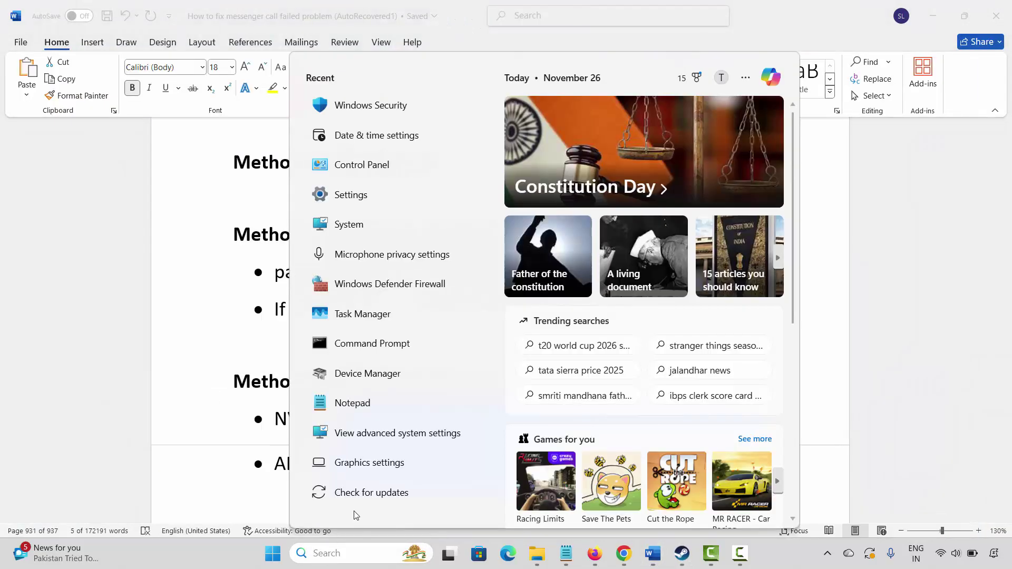
left_click(379, 376)
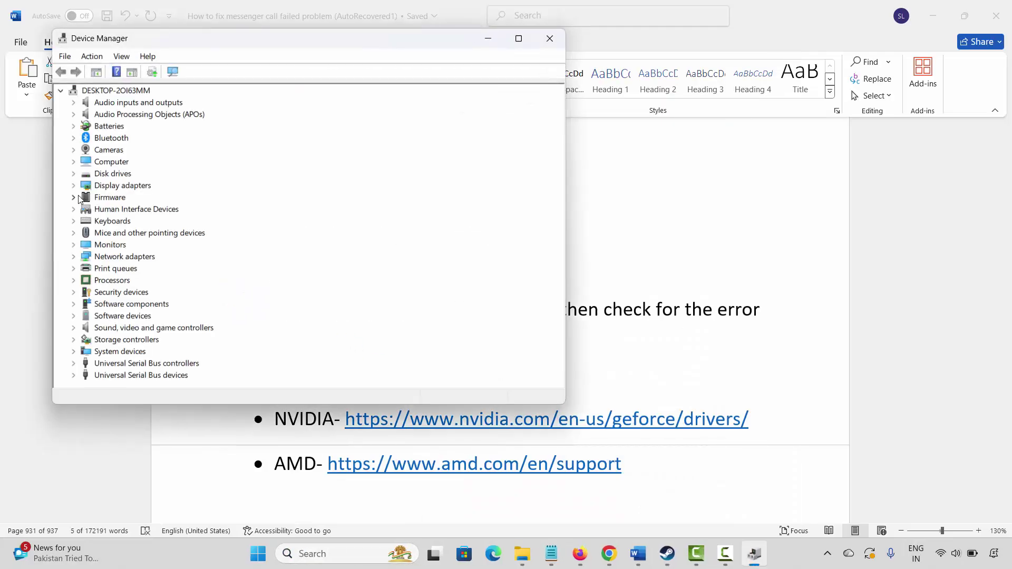
left_click(74, 186)
left_click(143, 197)
right_click(146, 199)
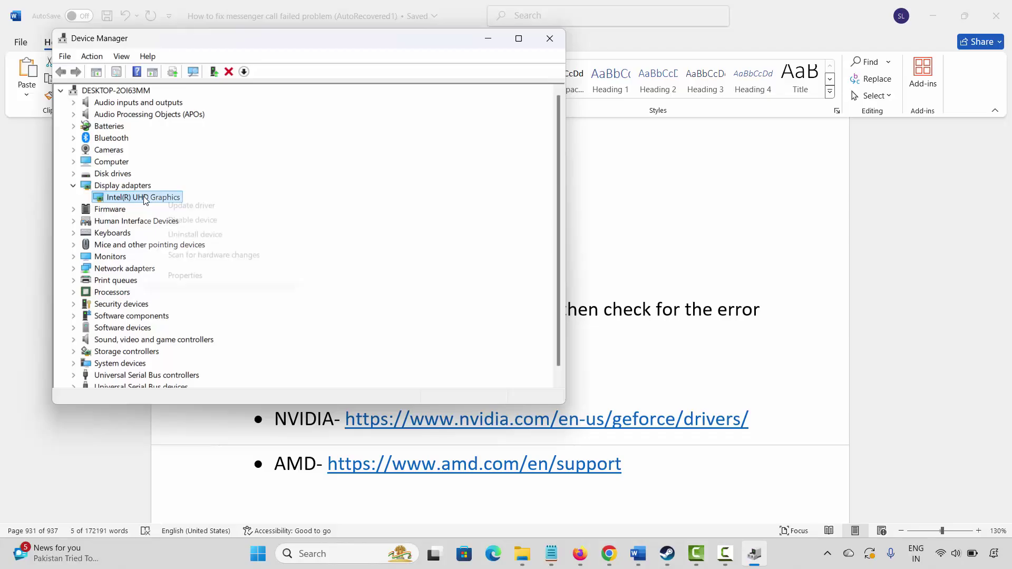
left_click(191, 206)
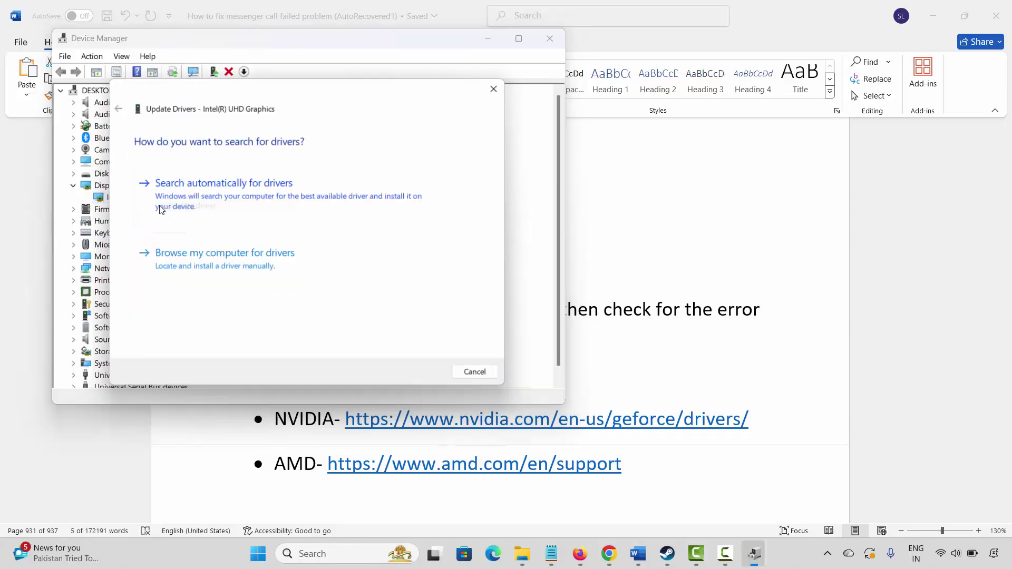
left_click(283, 197)
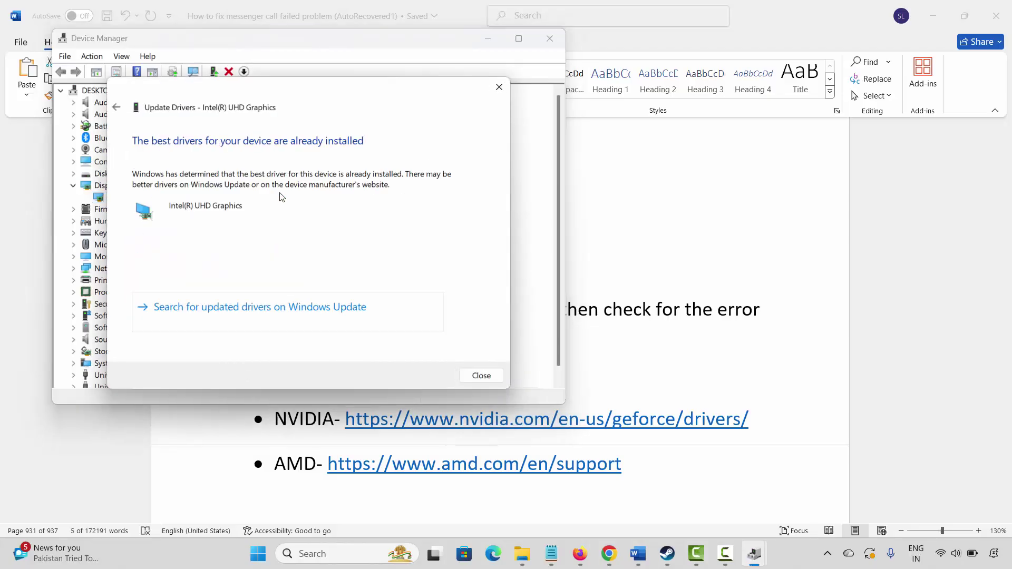
left_click(499, 87)
left_click(550, 38)
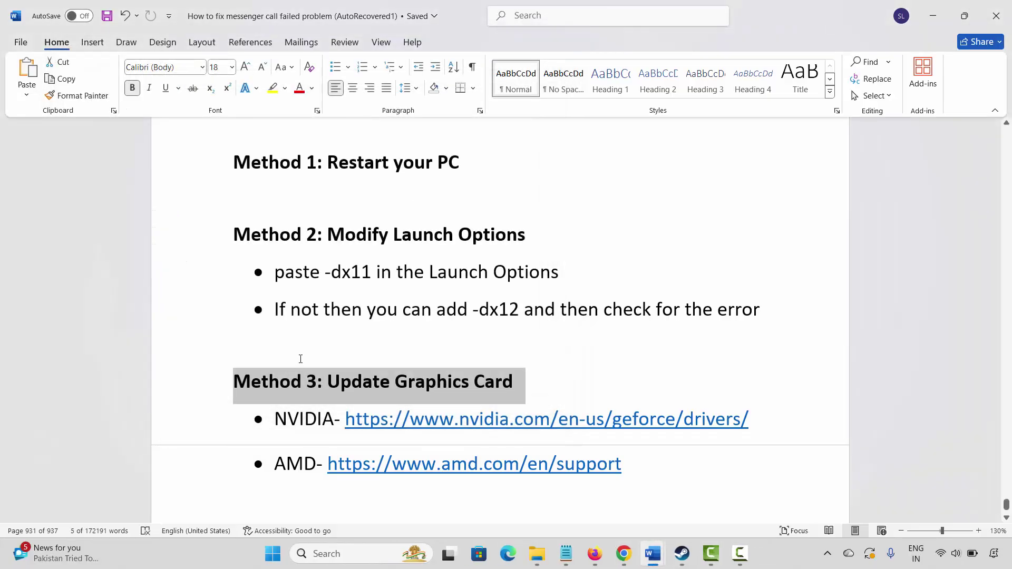
Step: Read the guide down to Method 4: Verify Integrity Of Game Files, then return to Steam's library
scroll(295, 359, "down", 3)
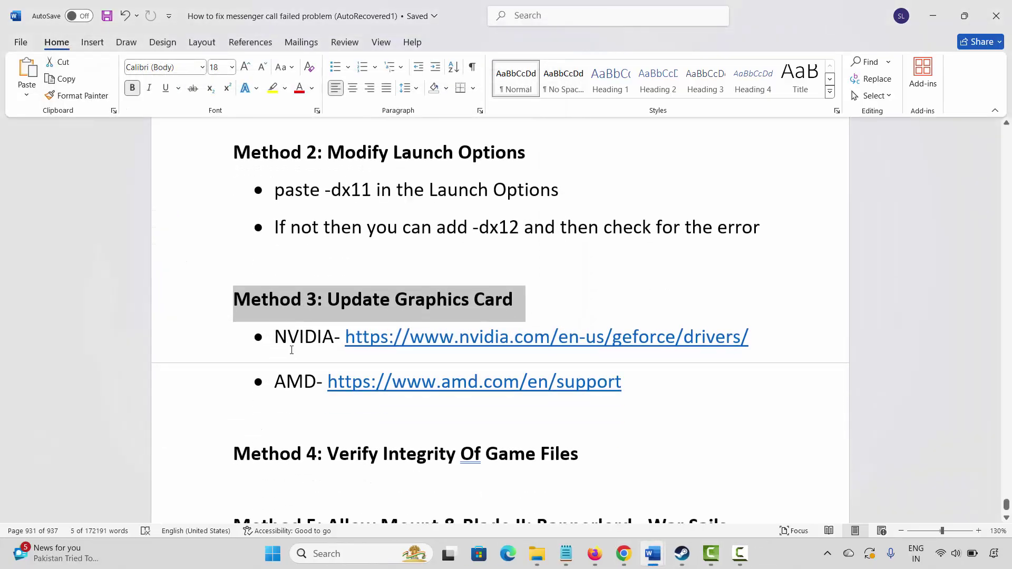
left_click_drag(287, 337, 305, 337)
left_click_drag(287, 382, 303, 389)
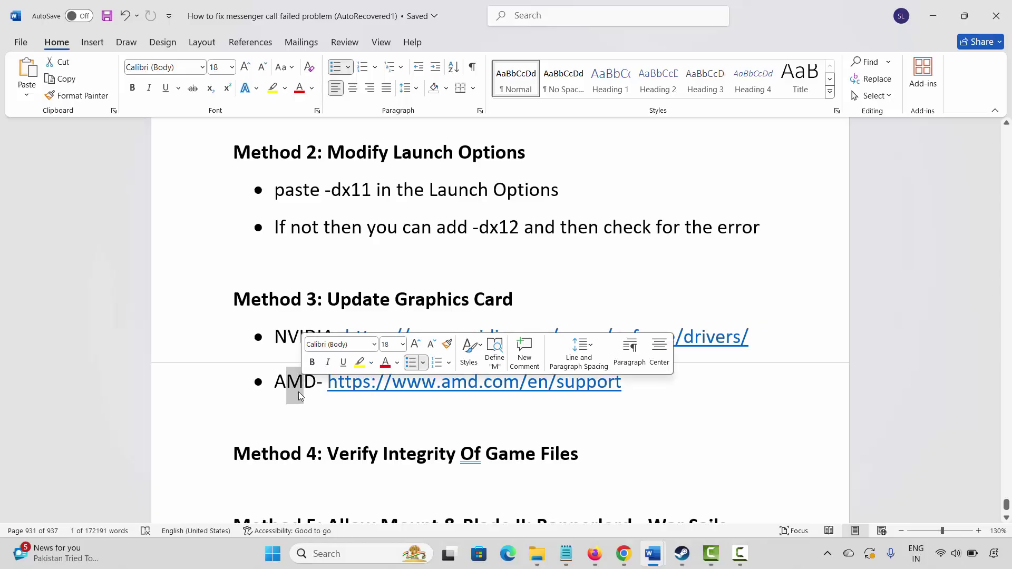
scroll(268, 389, "down", 1)
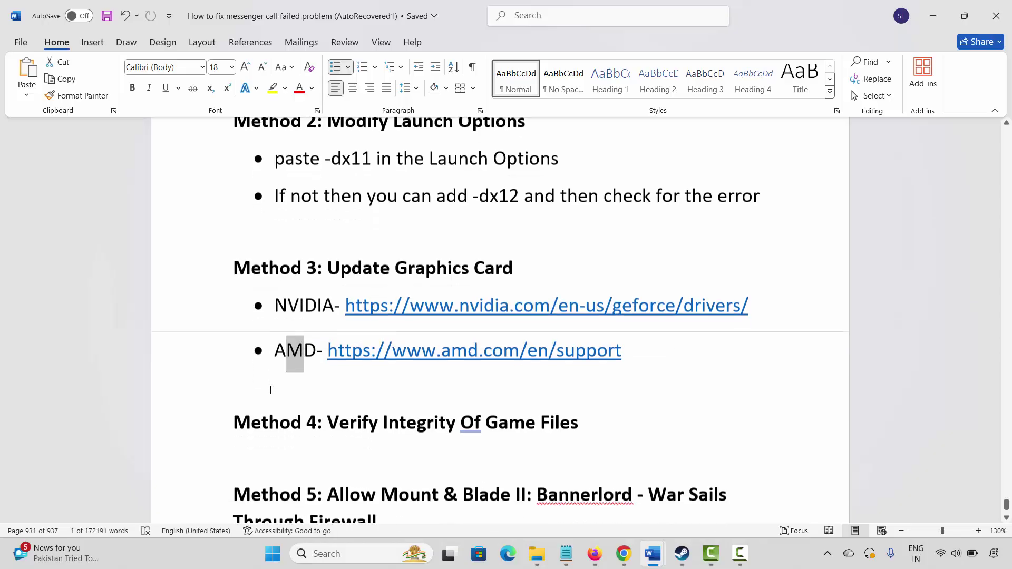
left_click(200, 418)
left_click(528, 472)
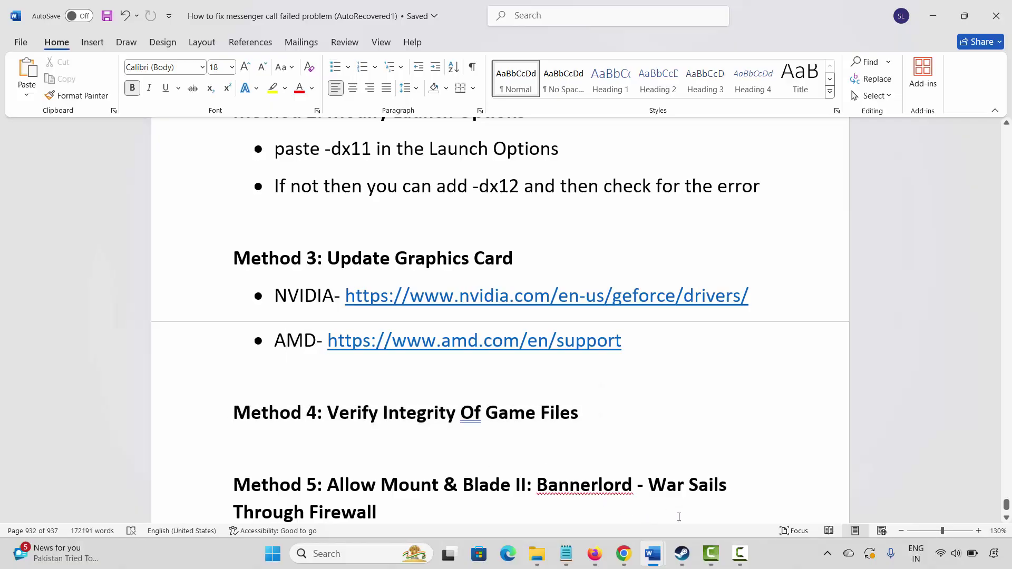
left_click(682, 553)
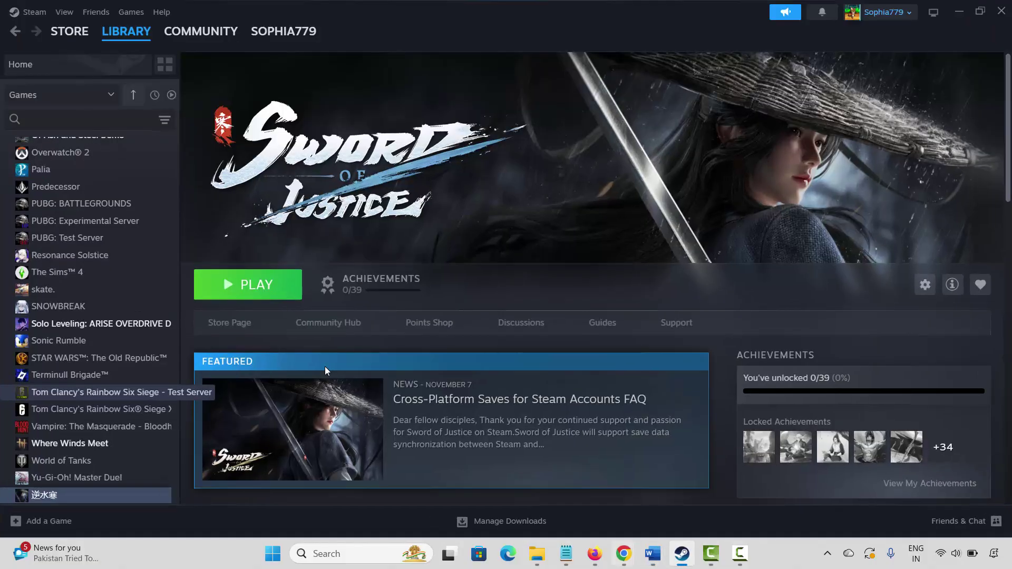
right_click(54, 496)
left_click(93, 485)
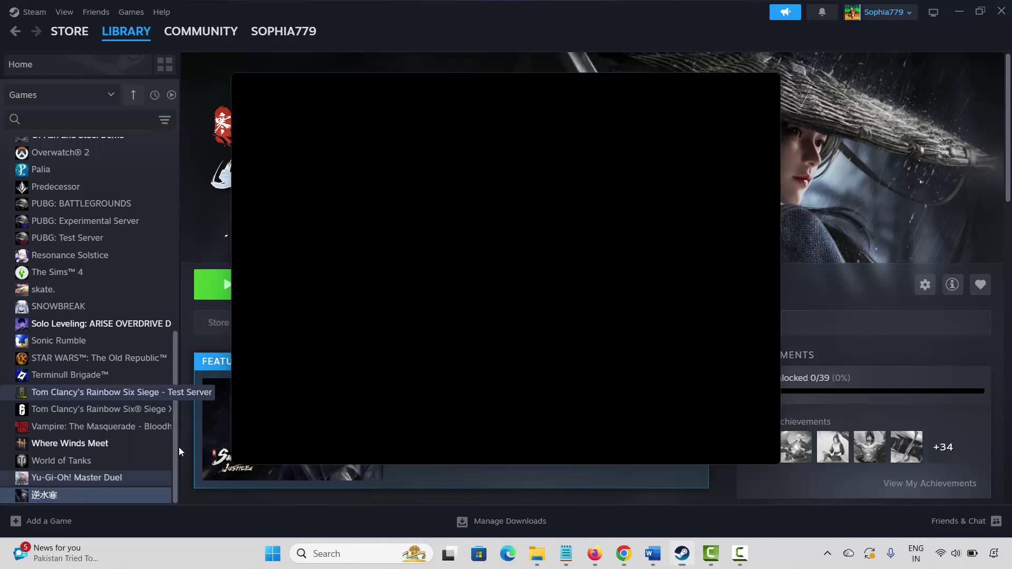
left_click(285, 182)
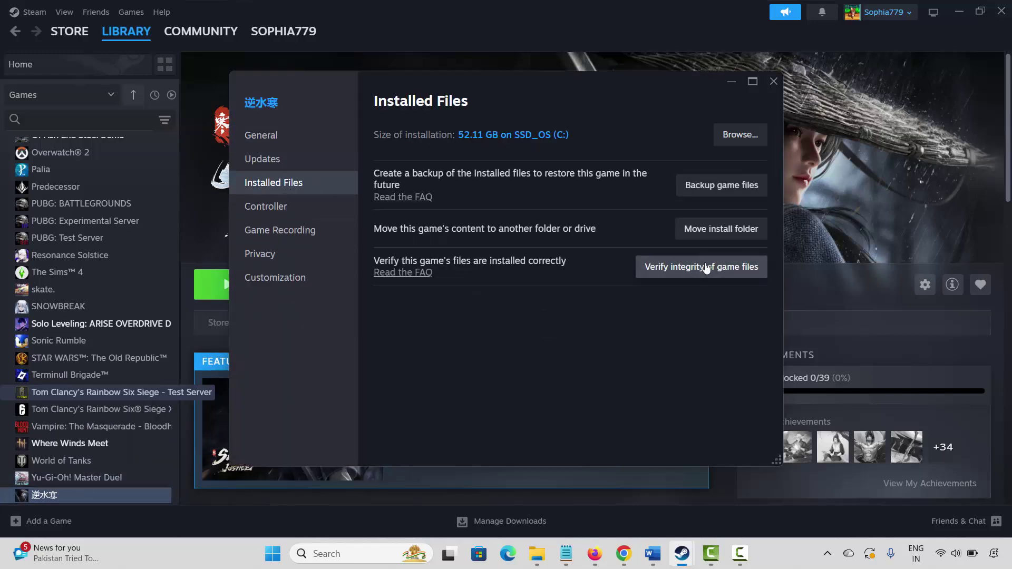
left_click(774, 81)
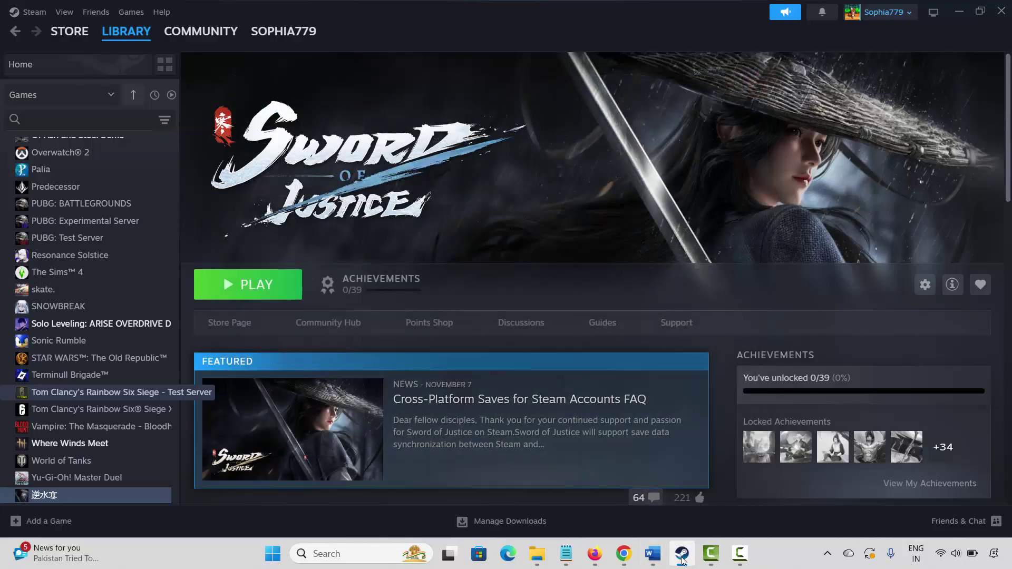
left_click(652, 554)
scroll(222, 409, "down", 2)
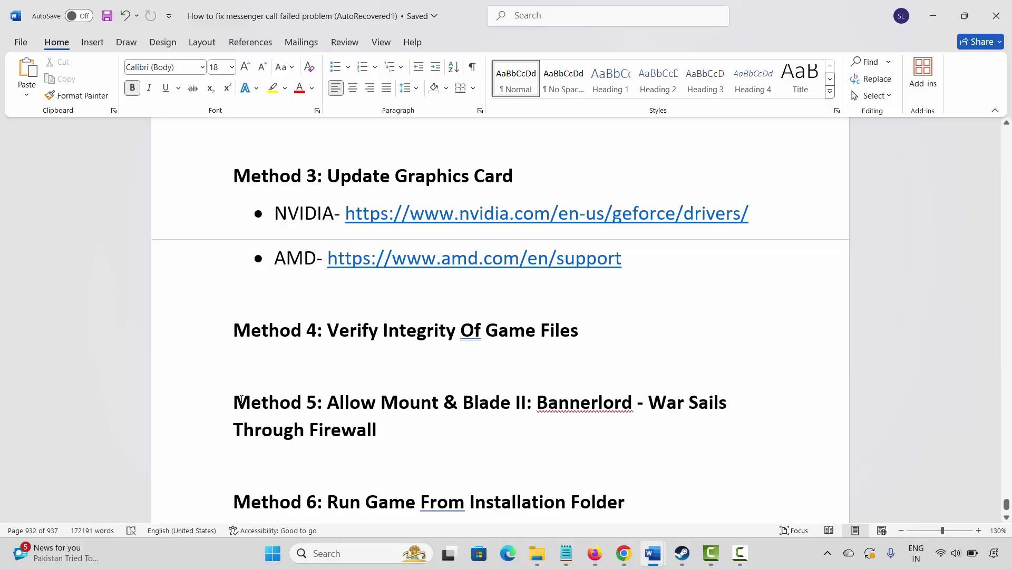
left_click_drag(241, 399, 377, 437)
left_click(371, 447)
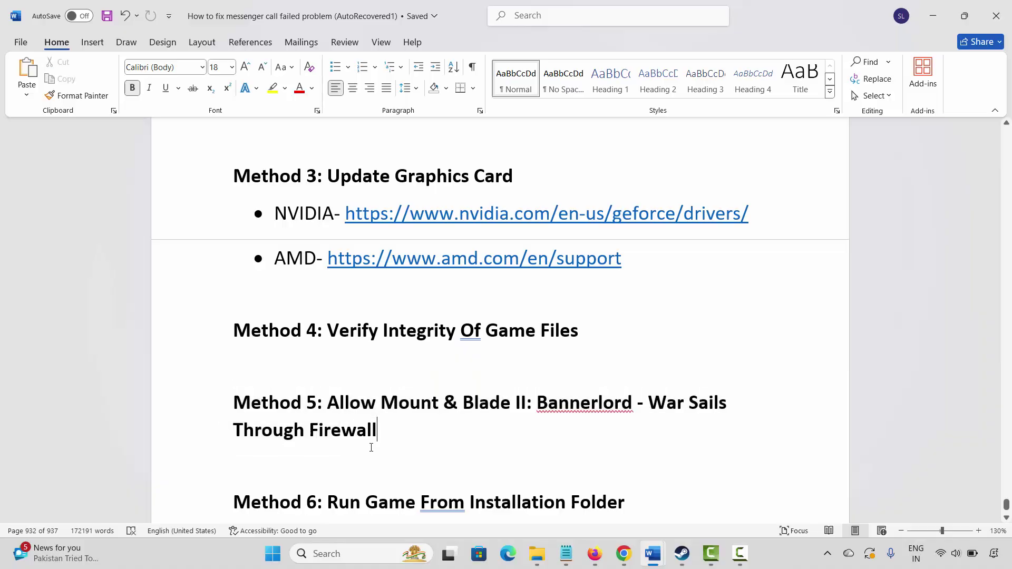
left_click(331, 553)
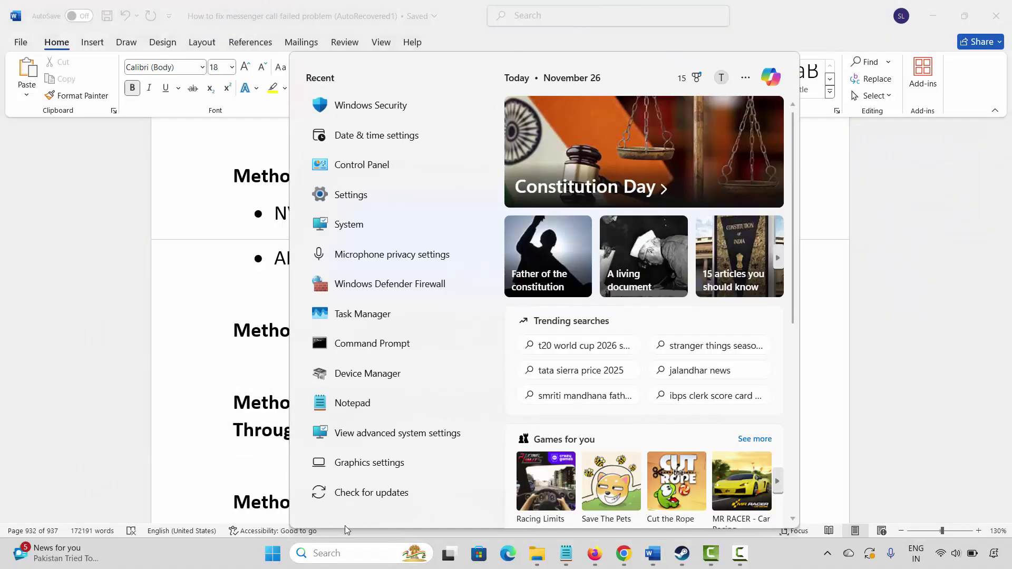
left_click(375, 105)
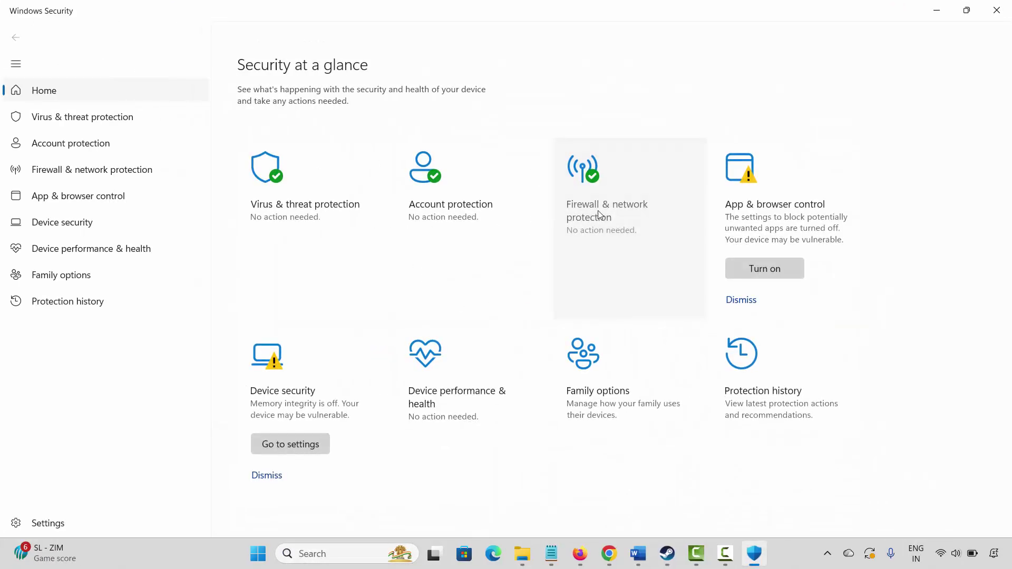
left_click(594, 255)
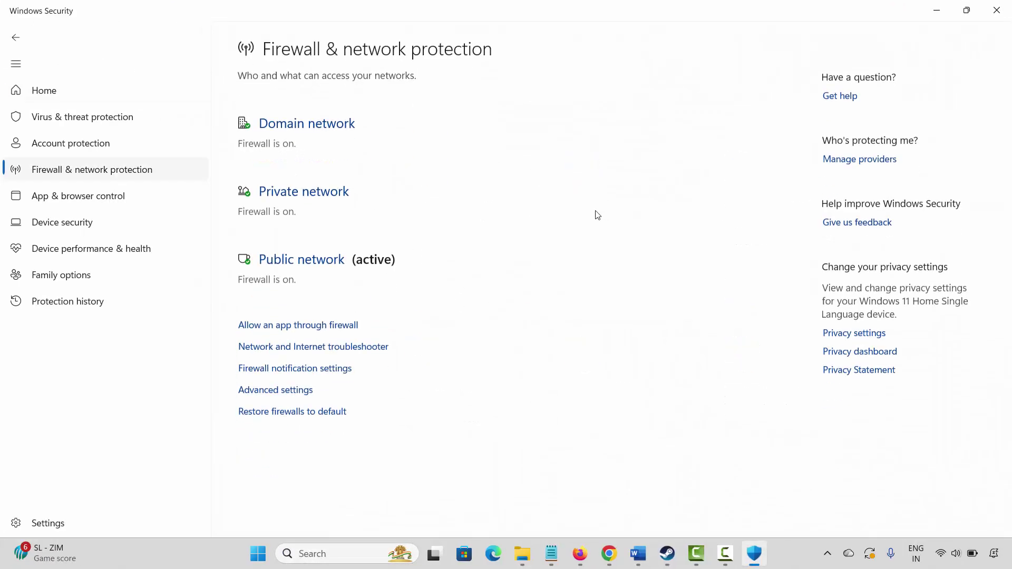
left_click(311, 326)
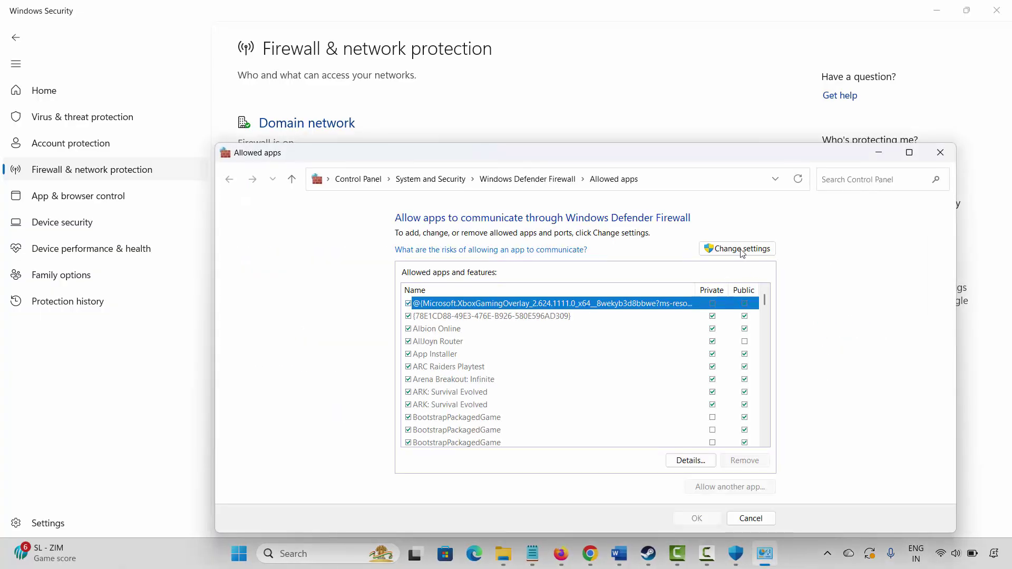
left_click(741, 249)
scroll(478, 388, "down", 18)
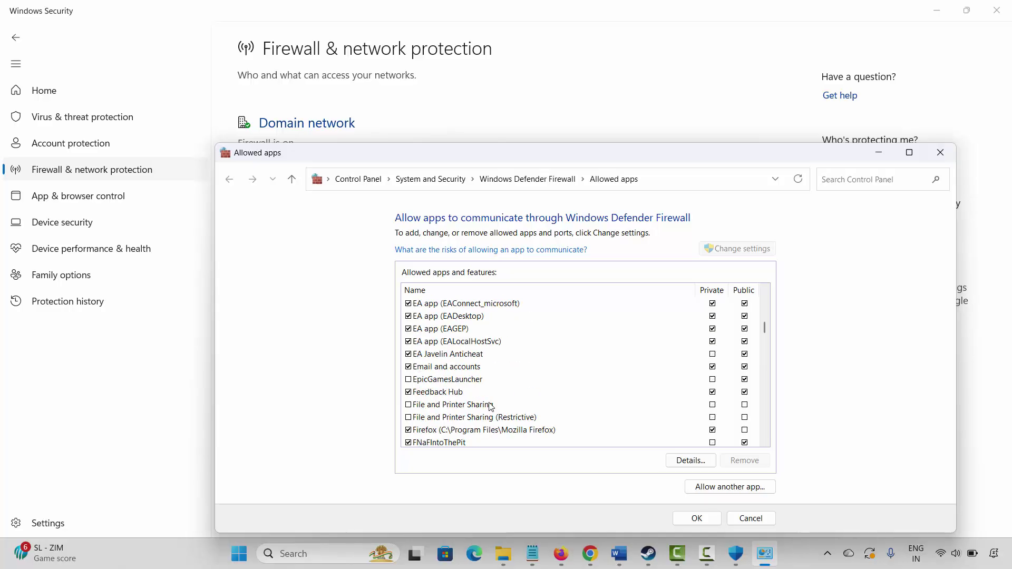
left_click(737, 490)
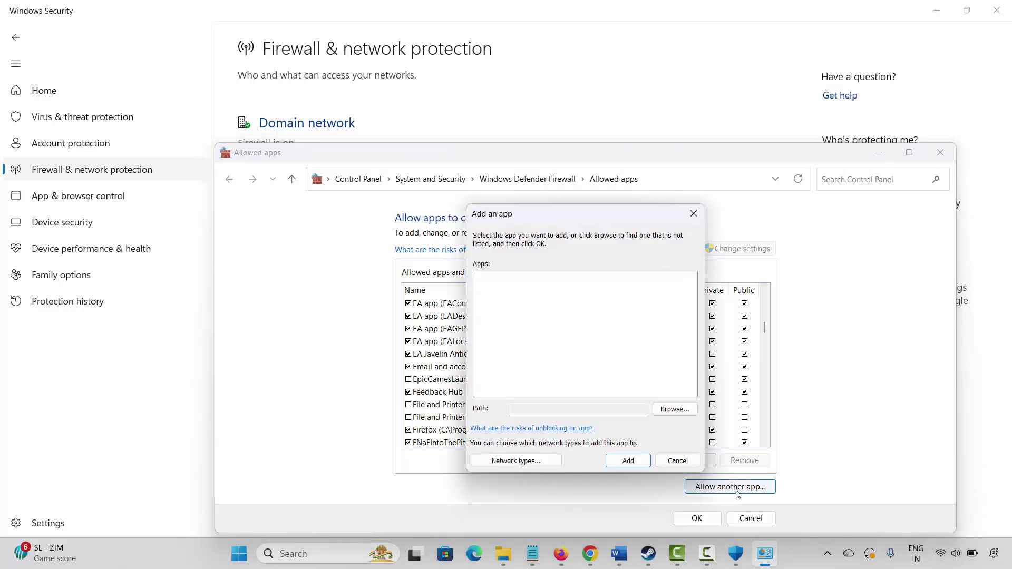
left_click(672, 410)
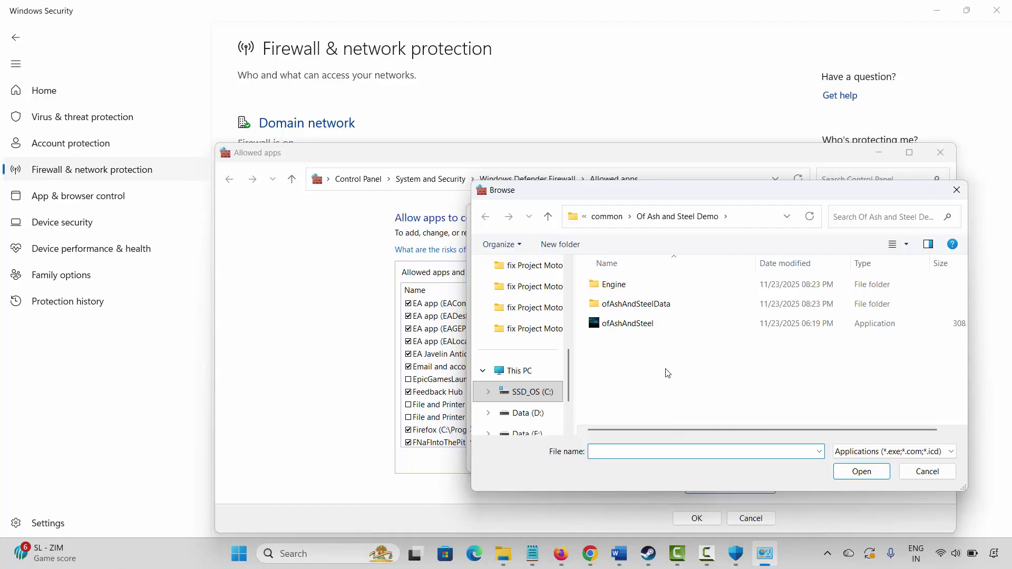
left_click(609, 217)
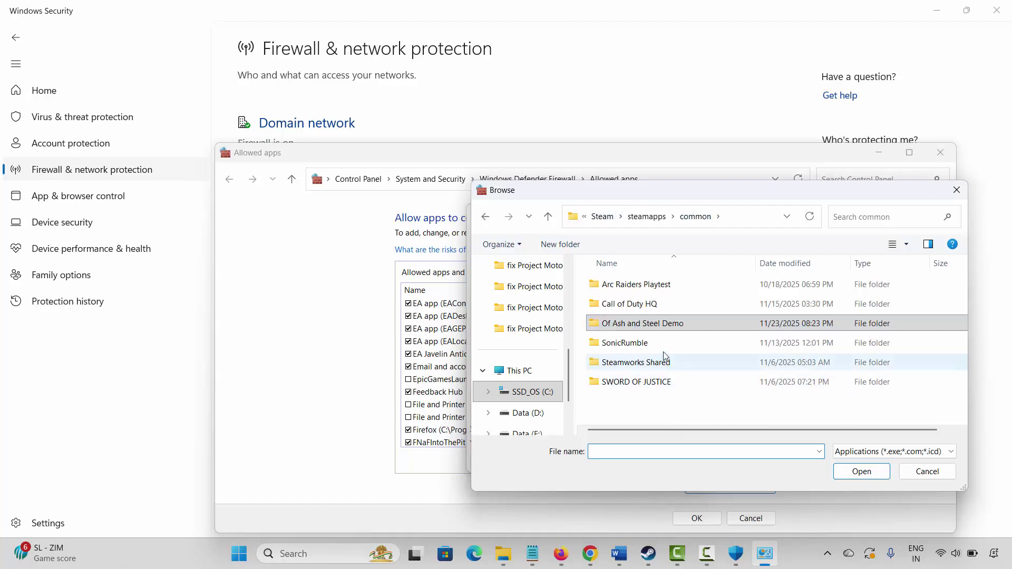
left_click(928, 472)
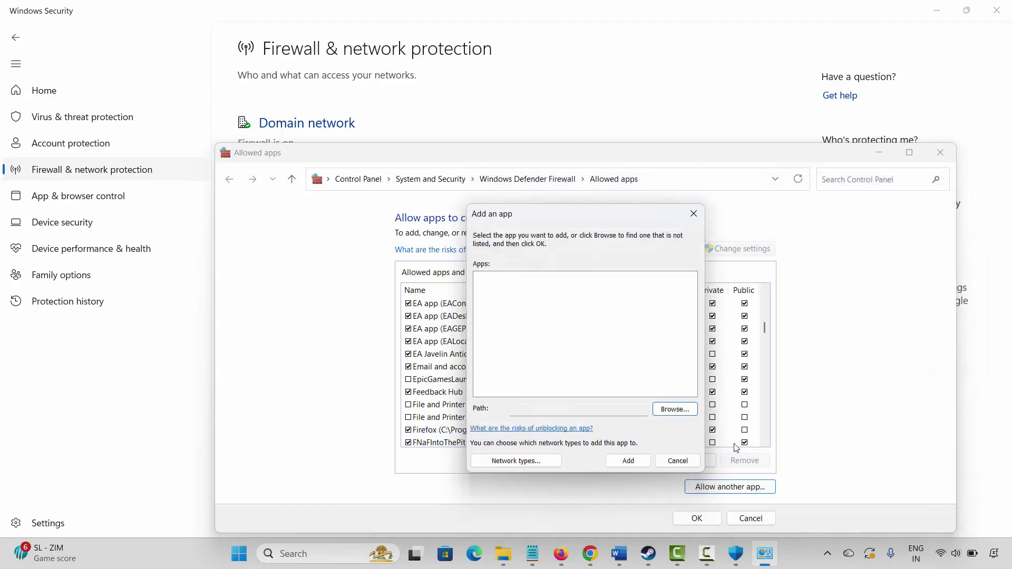
left_click(677, 460)
scroll(540, 409, "down", 20)
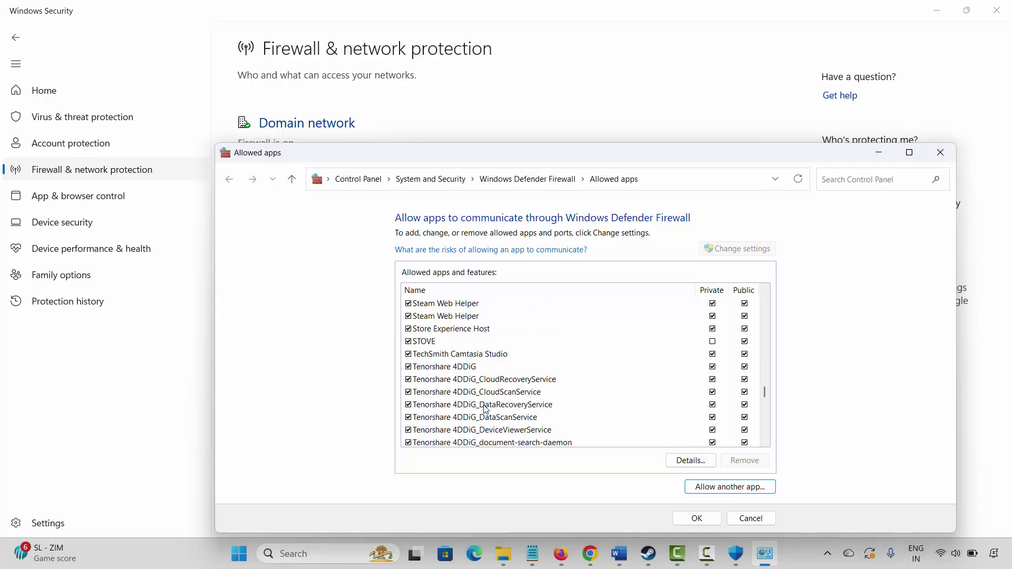
scroll(486, 409, "down", 20)
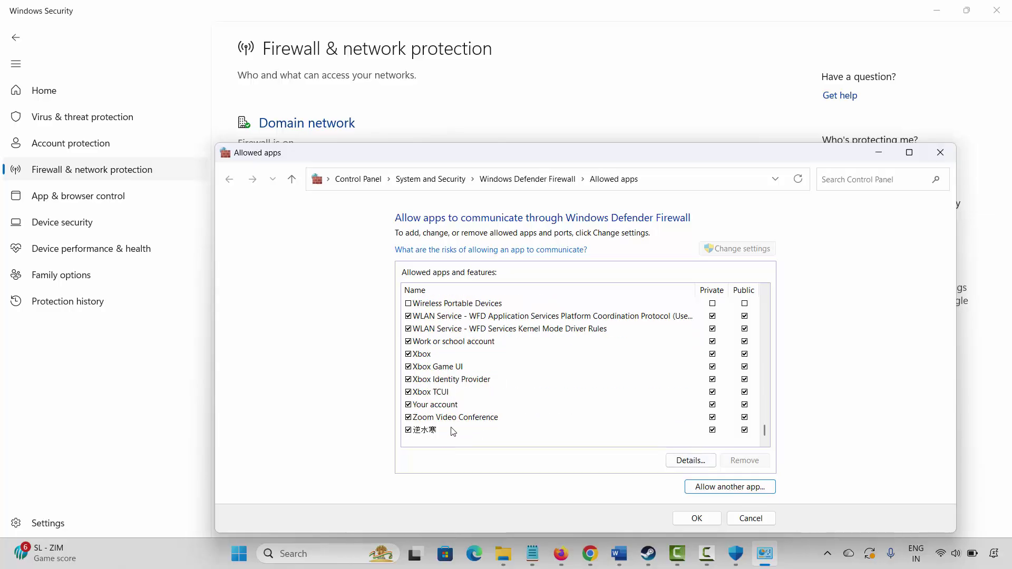
left_click(431, 430)
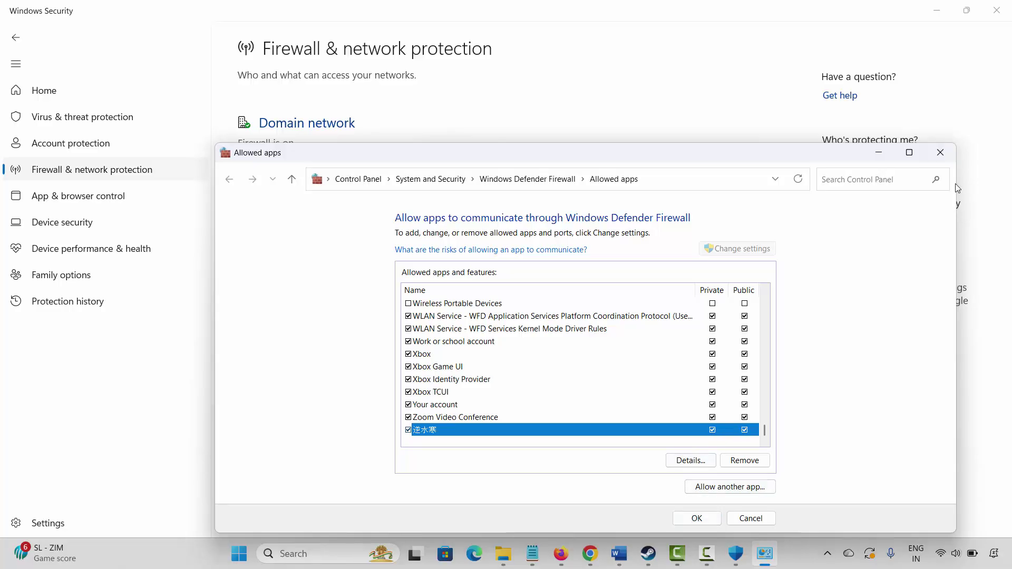
left_click(941, 153)
left_click(996, 10)
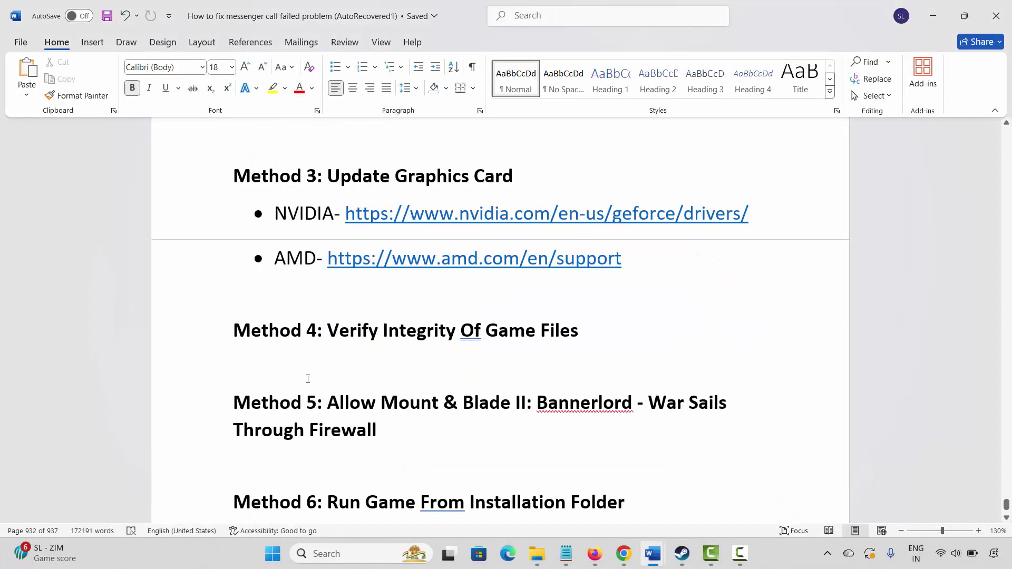
Step: Scroll the Word guide down to the Method 6 heading
scroll(295, 388, "down", 2)
left_click(218, 430)
left_click(339, 424)
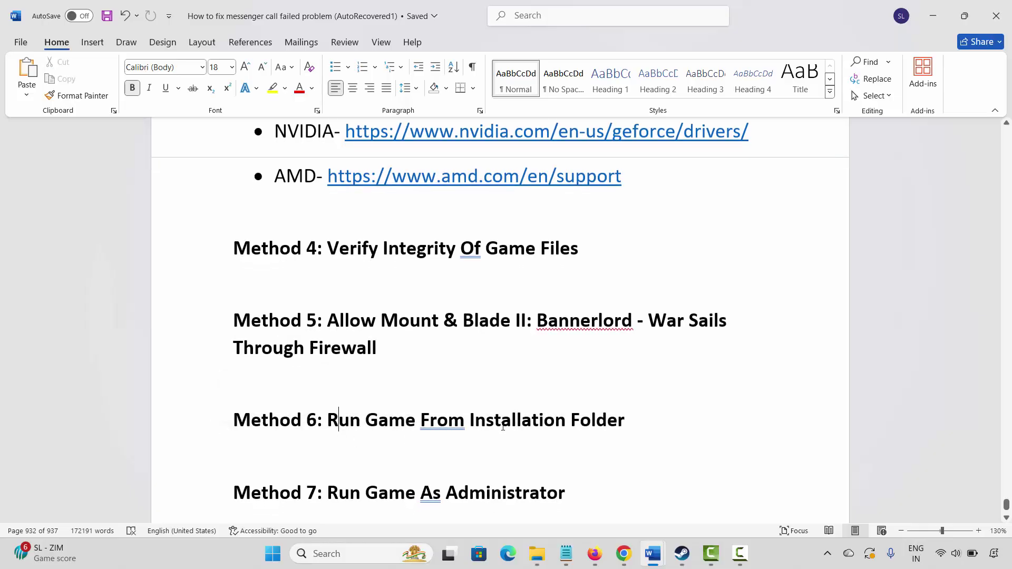
Step: Open 逆水寒's installation folder from the Steam library via Manage > Browse local files
left_click(683, 554)
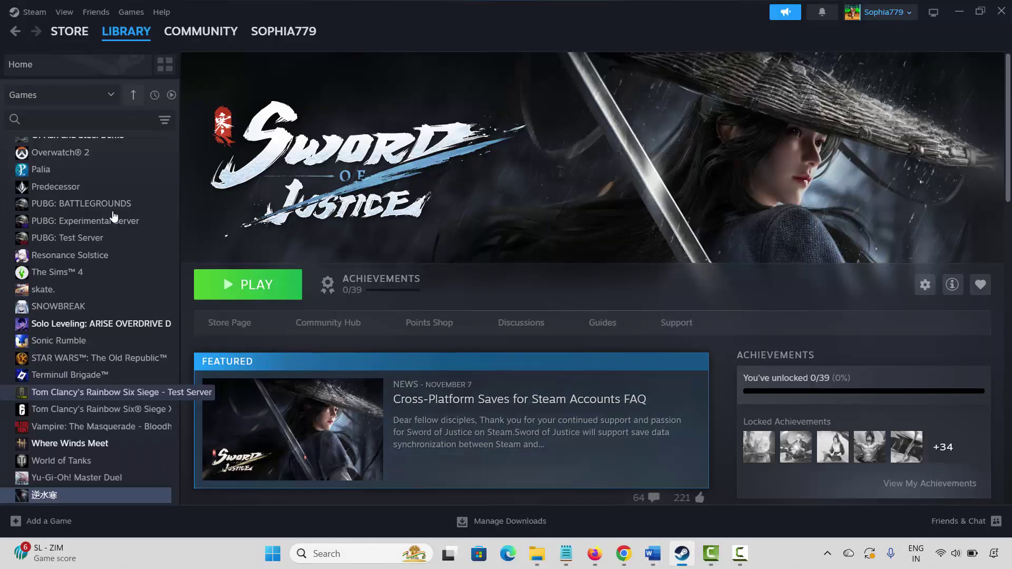
right_click(44, 497)
mouse_move(92, 465)
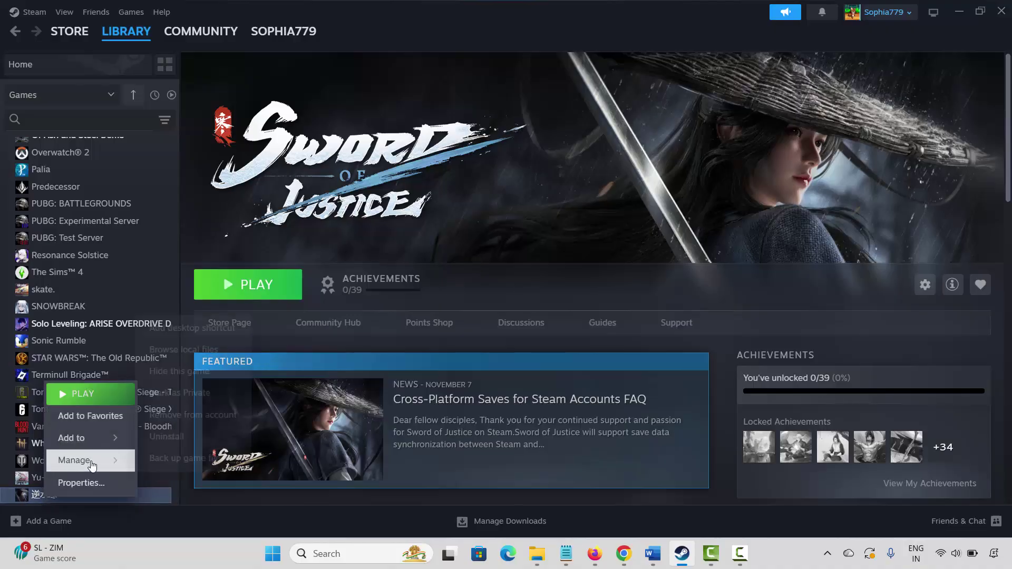
left_click(182, 354)
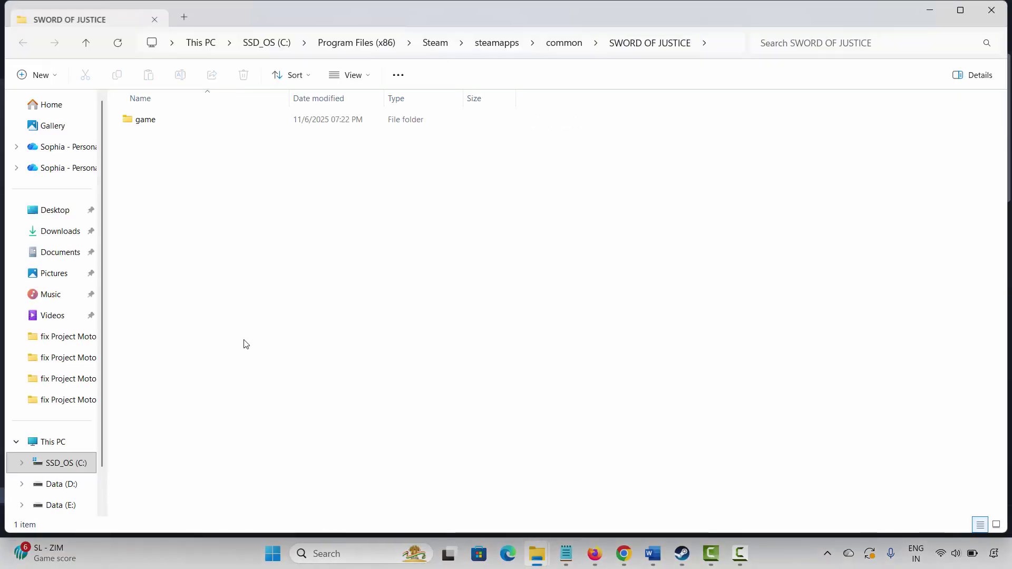
Step: Open the game subfolder and select the nshm application
double_click(152, 132)
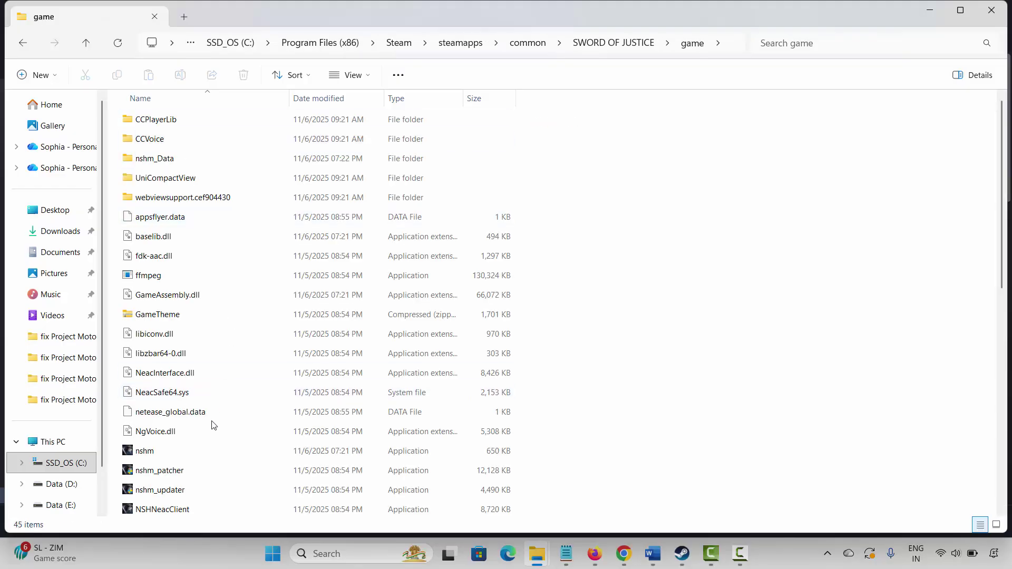
scroll(209, 411, "down", 4)
left_click(152, 239)
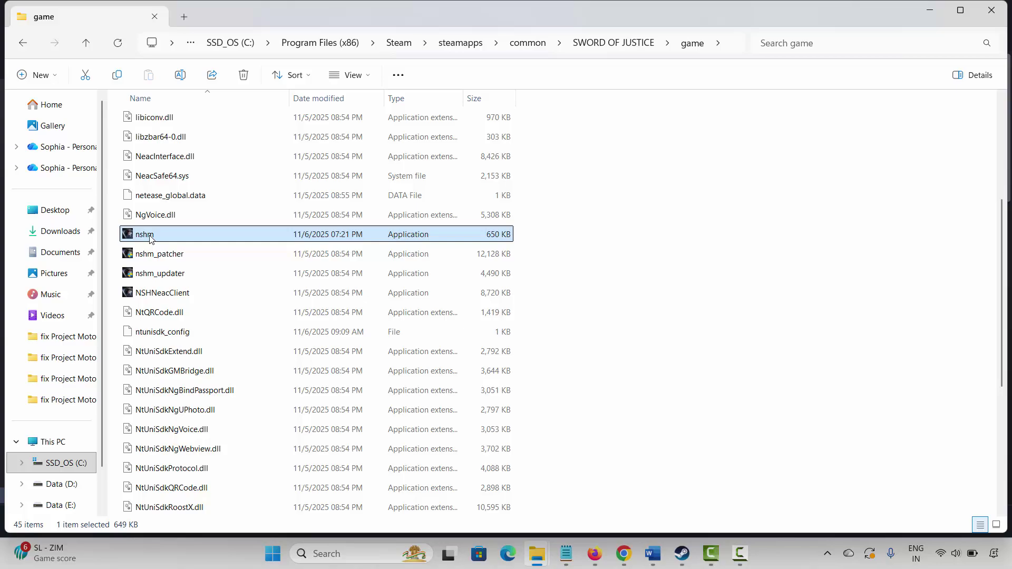
Step: In nshm's Compatibility properties, set it to run as administrator and apply
right_click(151, 239)
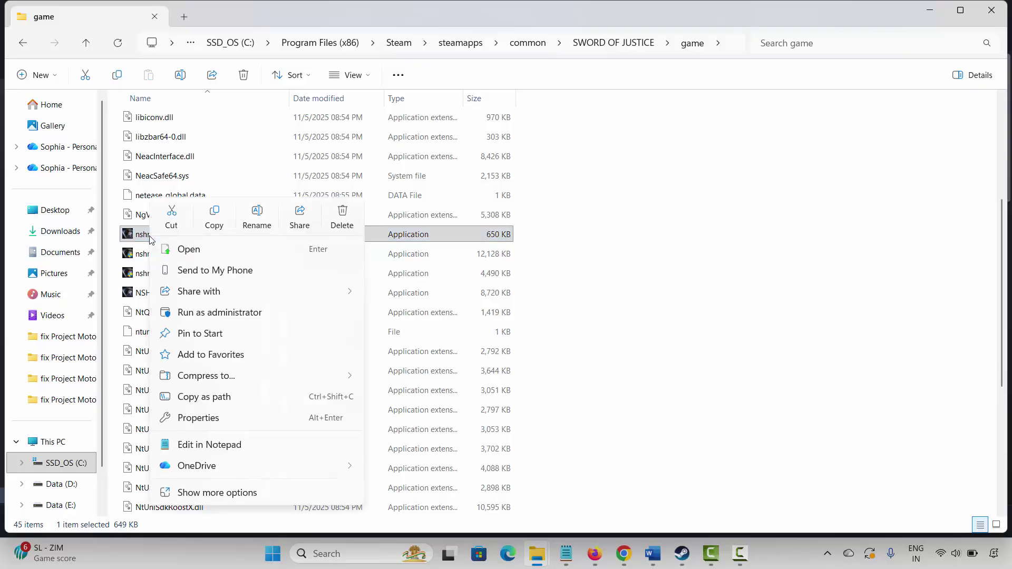
left_click(199, 418)
left_click(253, 207)
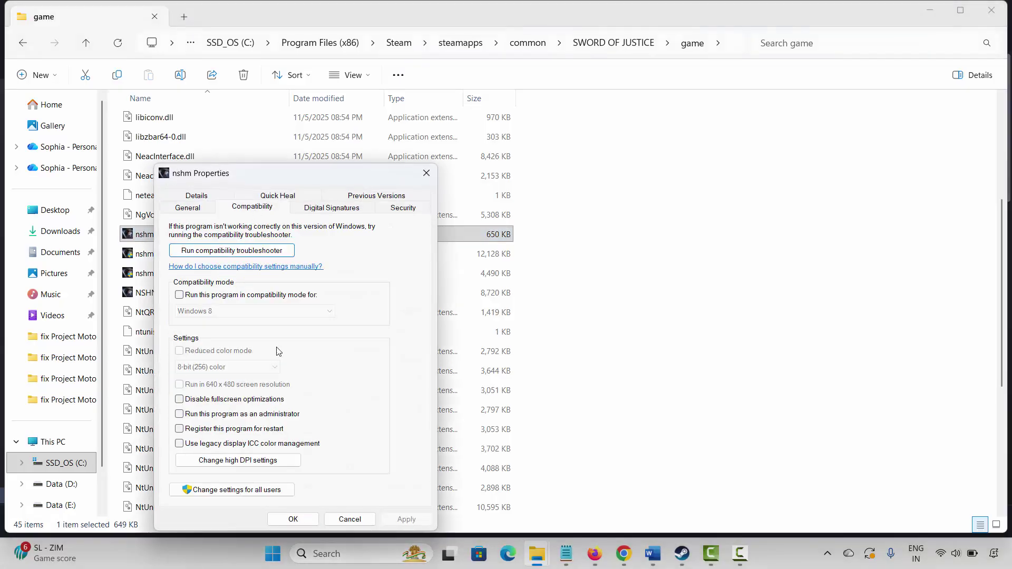
left_click(179, 414)
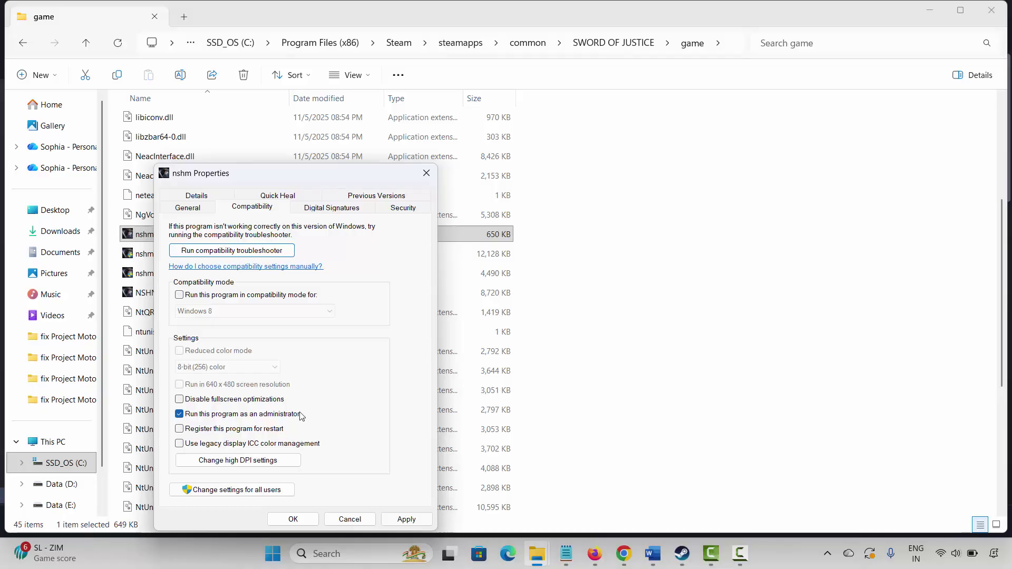
left_click(401, 519)
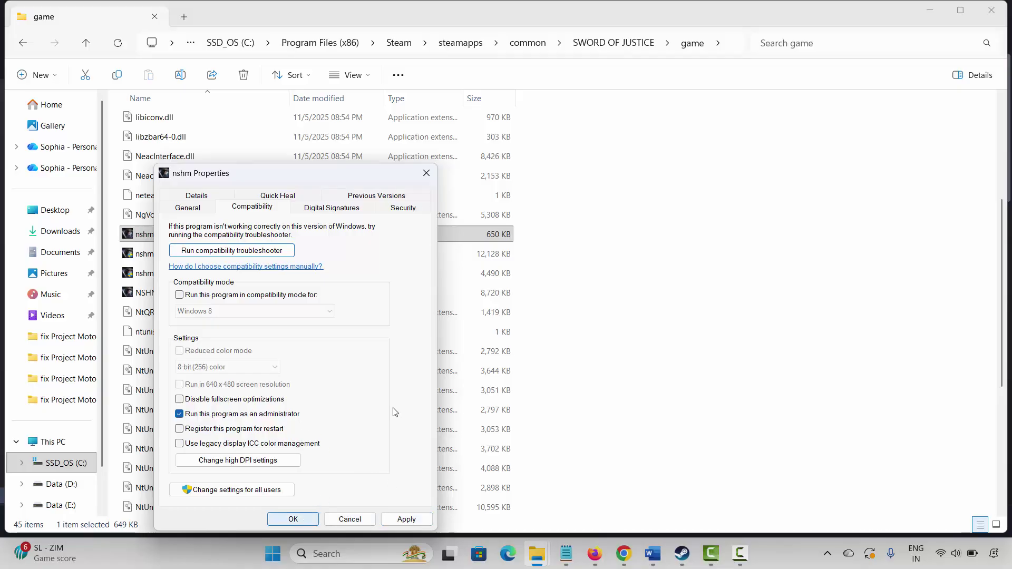
Step: Enable Windows 8 compatibility mode and disable fullscreen optimizations for nshm, applying each
left_click(179, 296)
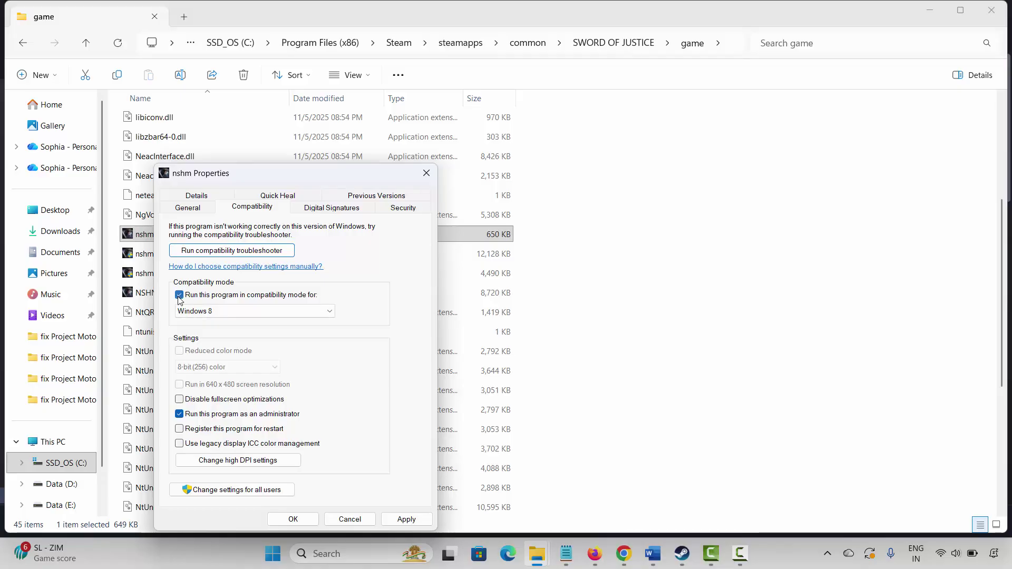
left_click(319, 315)
left_click(409, 518)
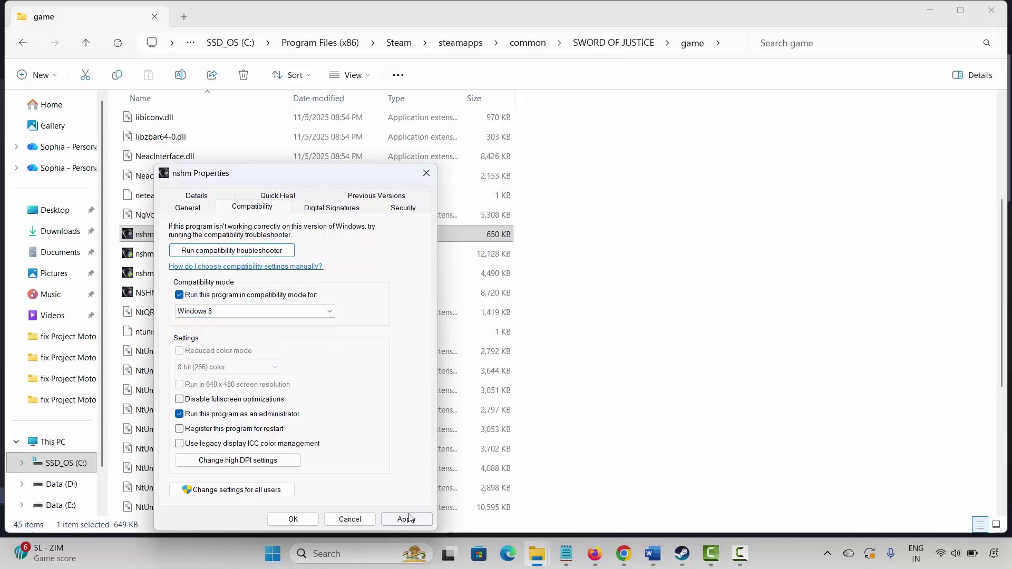
left_click(409, 519)
left_click(184, 400)
left_click(407, 519)
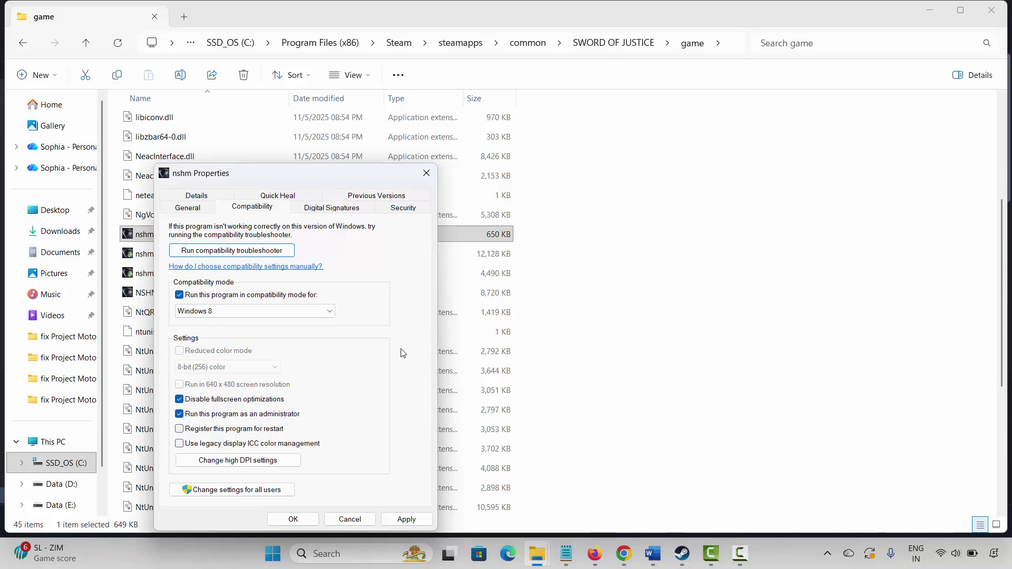
Step: Untick all three compatibility options, then close the nshm Properties dialog and the game folder
left_click(179, 295)
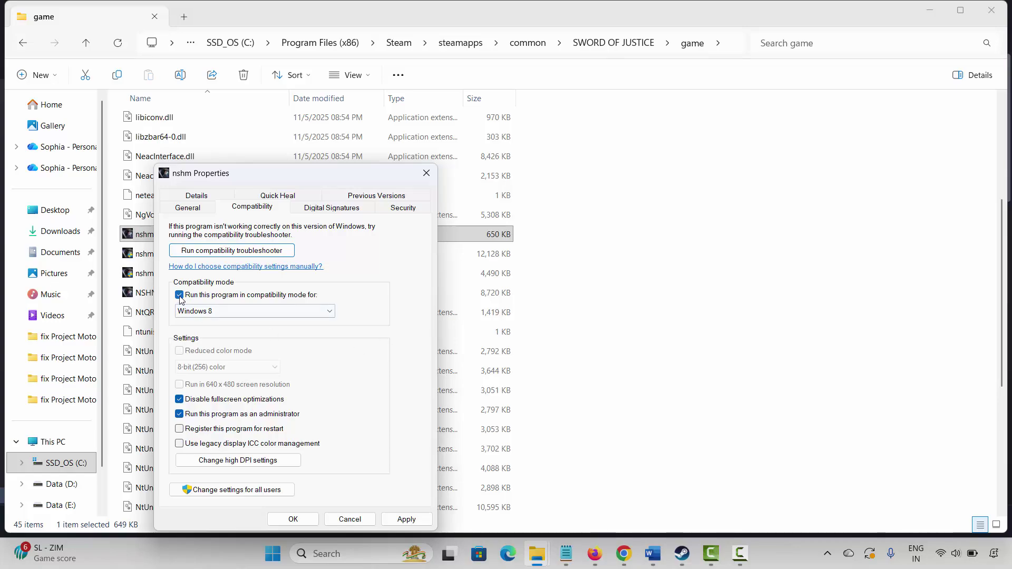
left_click(179, 399)
left_click(179, 414)
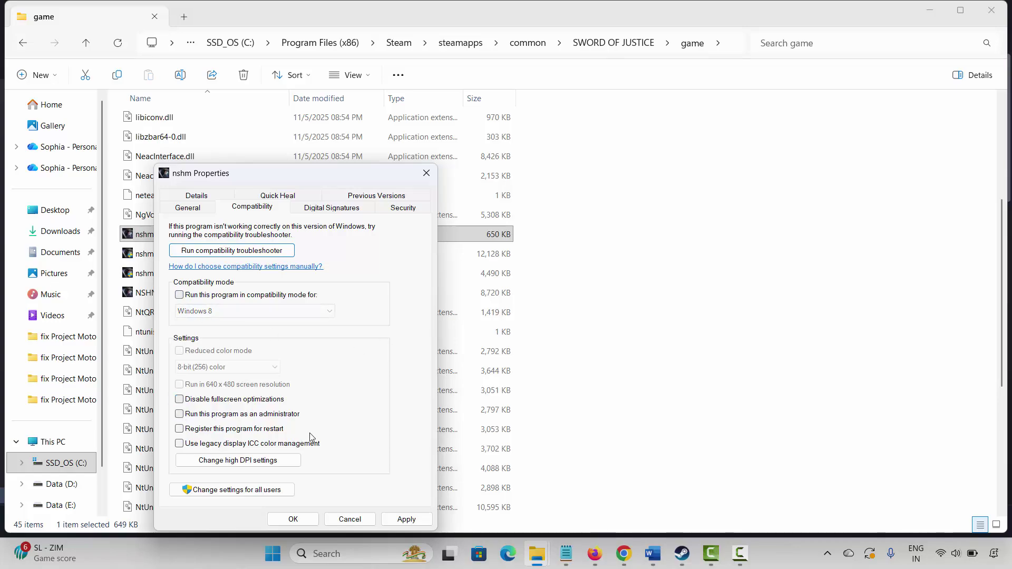
left_click(426, 173)
left_click(992, 10)
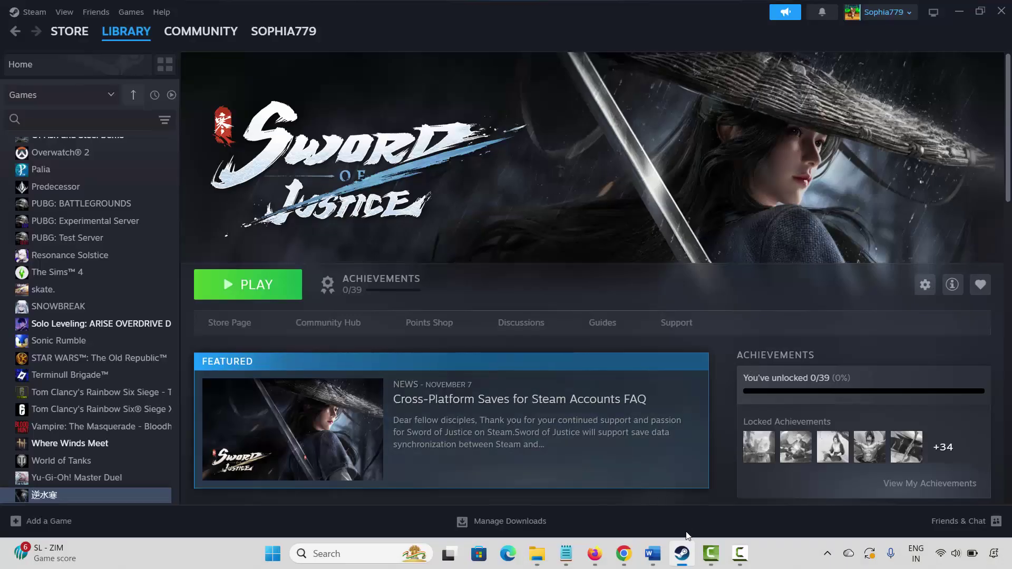
Step: Back in the Word guide, read through Method 8, including its 'Set FPS to' tip
left_click(682, 554)
left_click(652, 554)
scroll(337, 436, "down", 3)
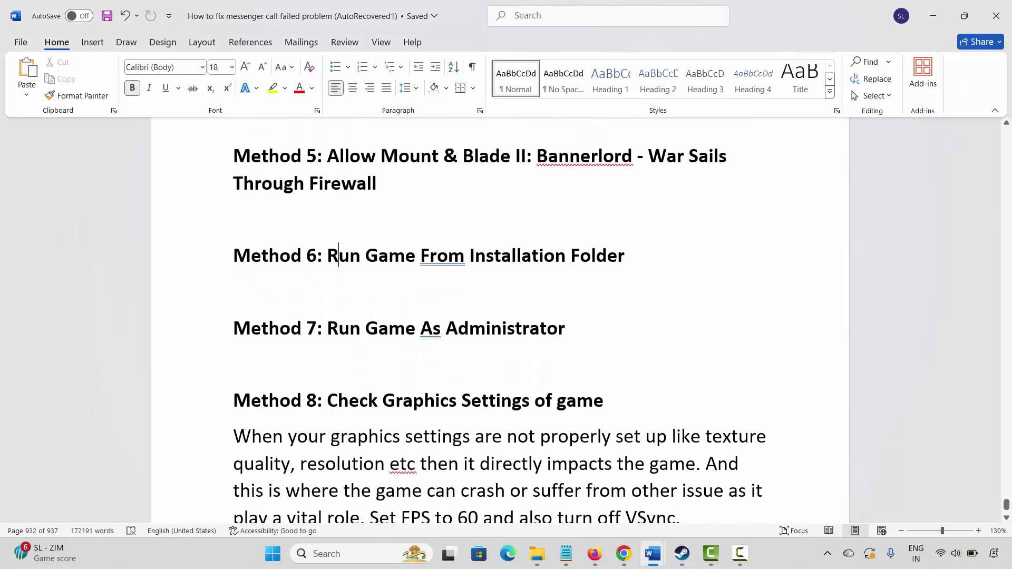
left_click(197, 412)
left_click(328, 446)
scroll(329, 446, "down", 1)
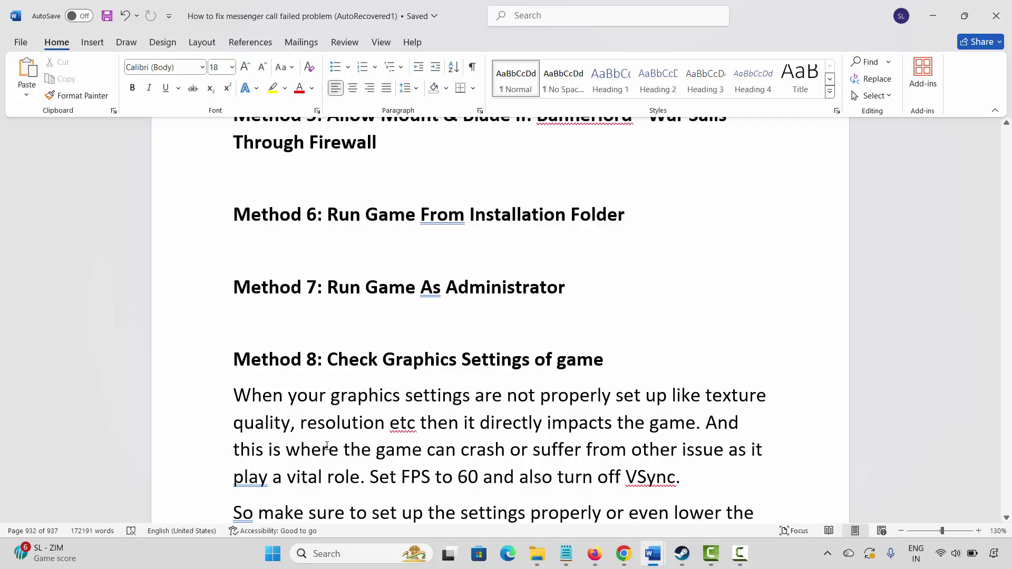
scroll(348, 399, "down", 1)
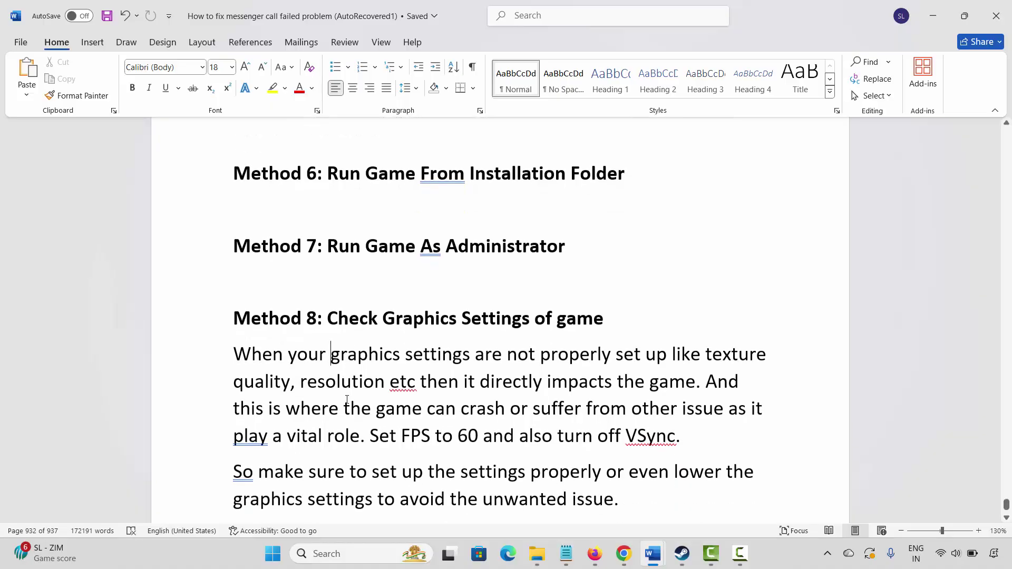
left_click_drag(380, 440, 464, 441)
left_click(545, 447)
Step: Read down to Method 9: Switch from HDD to SSD, then return to the Steam library
scroll(404, 373, "down", 2)
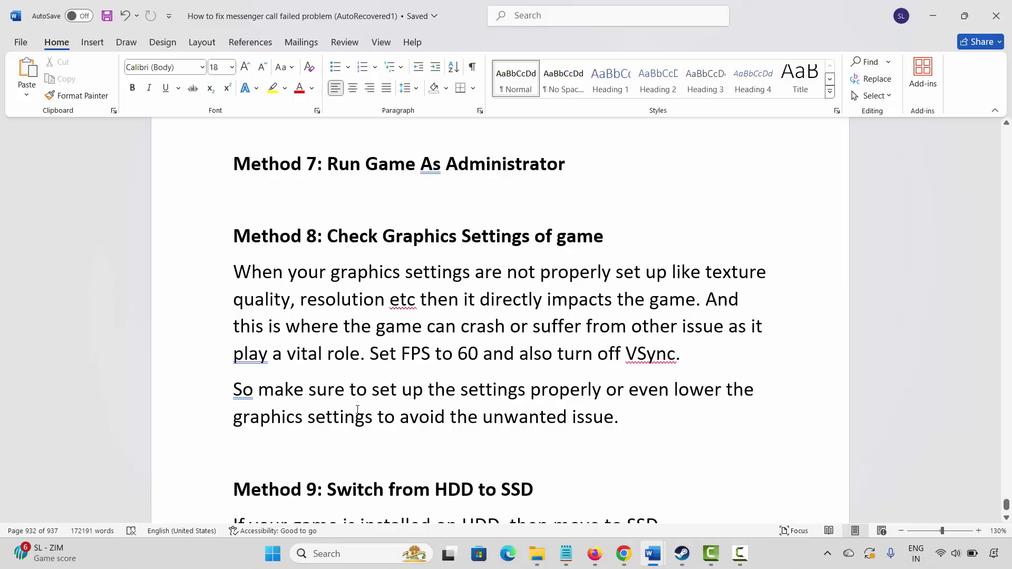
scroll(357, 409, "down", 2)
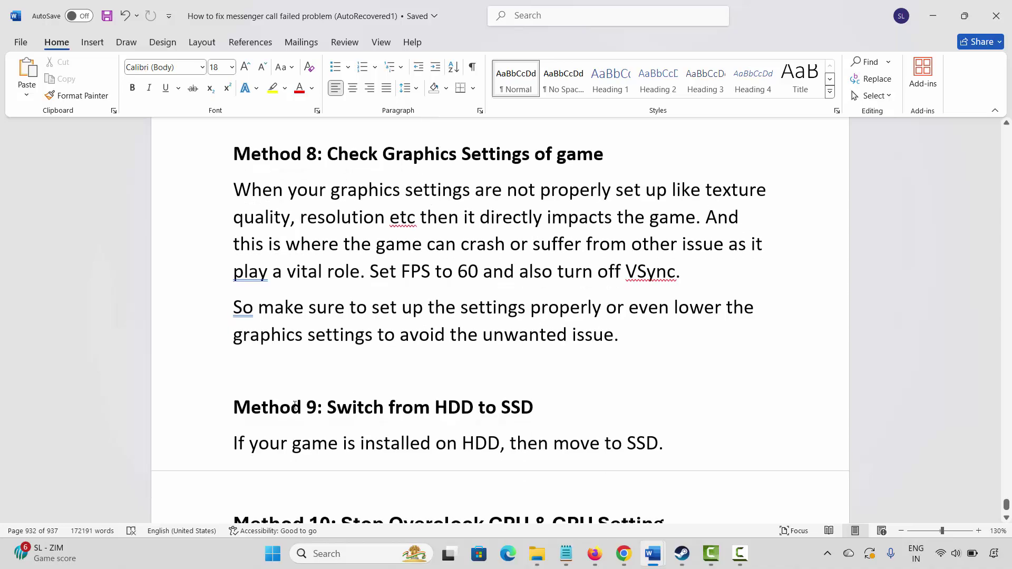
left_click(181, 417)
left_click(333, 441)
left_click(682, 554)
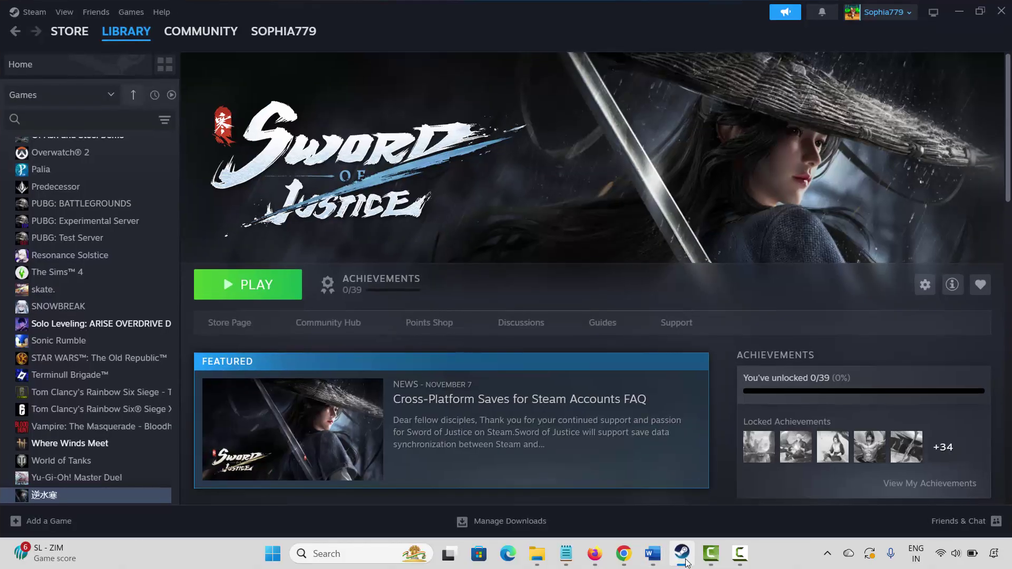
left_click(34, 13)
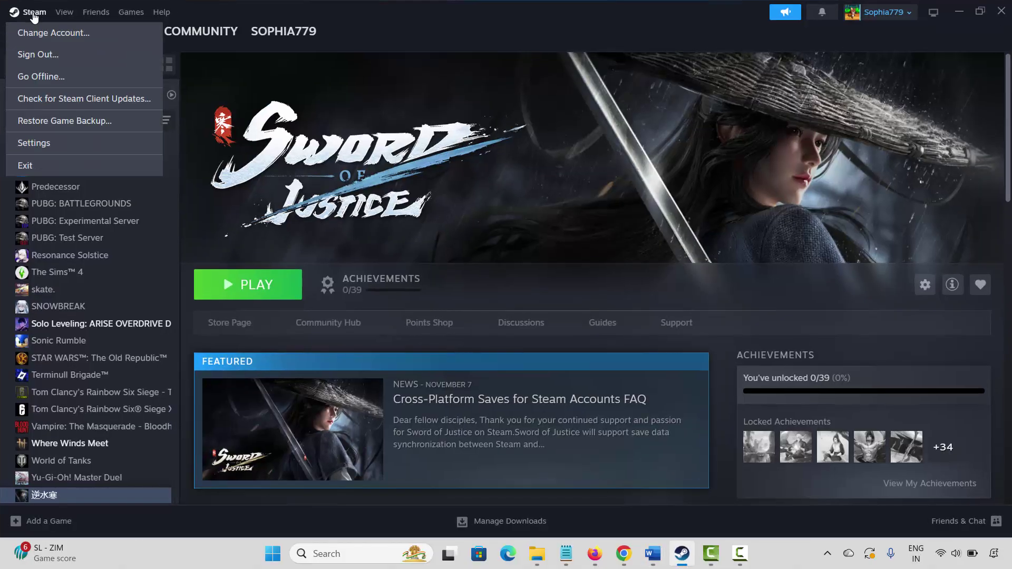
left_click(41, 143)
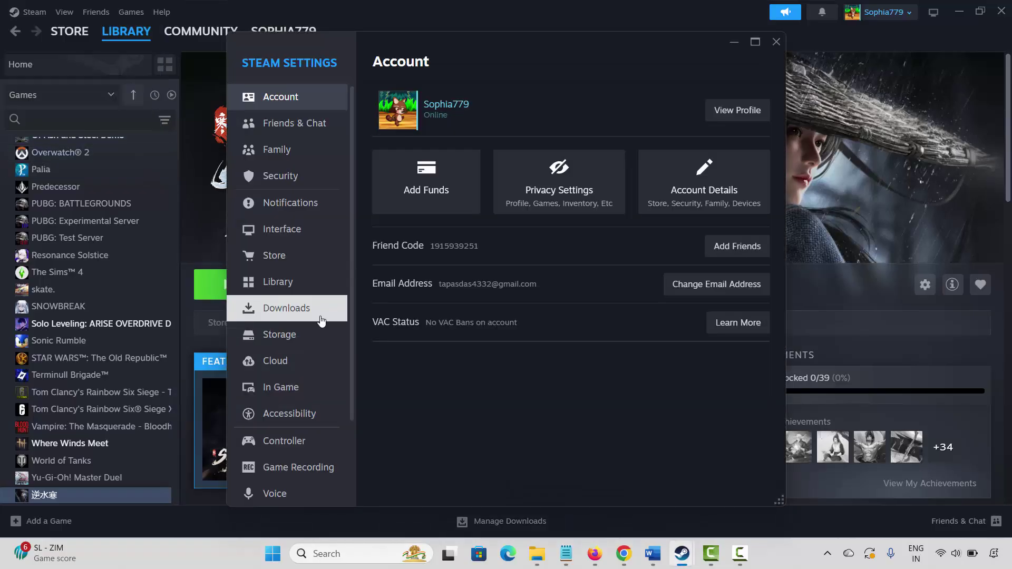
left_click(296, 336)
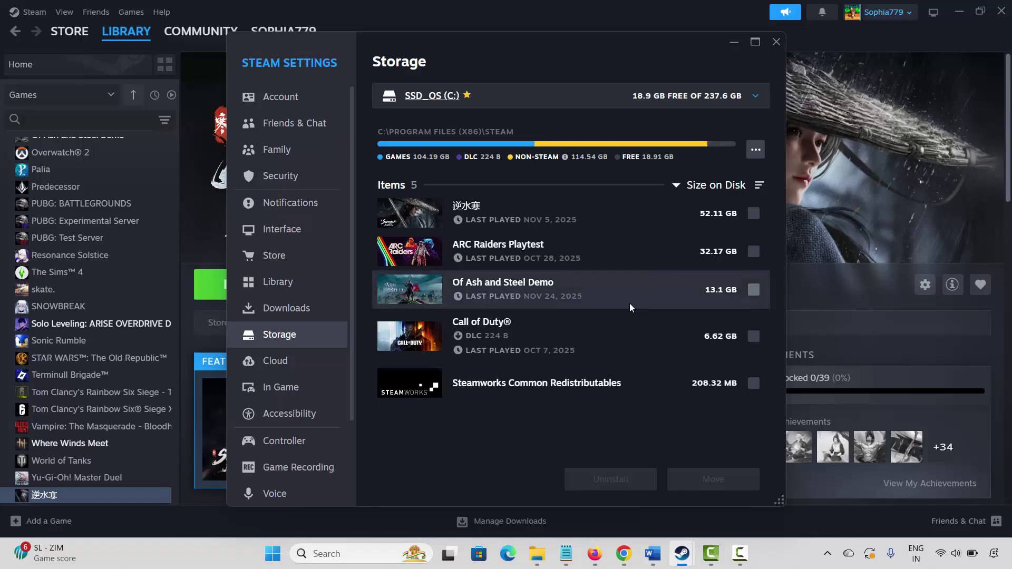
left_click(751, 102)
left_click(734, 98)
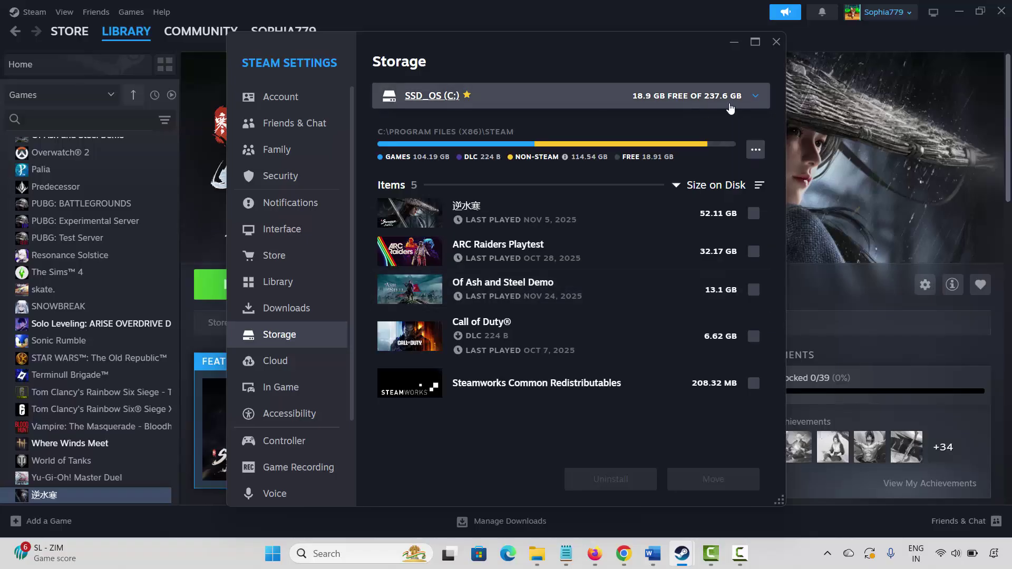
left_click(733, 104)
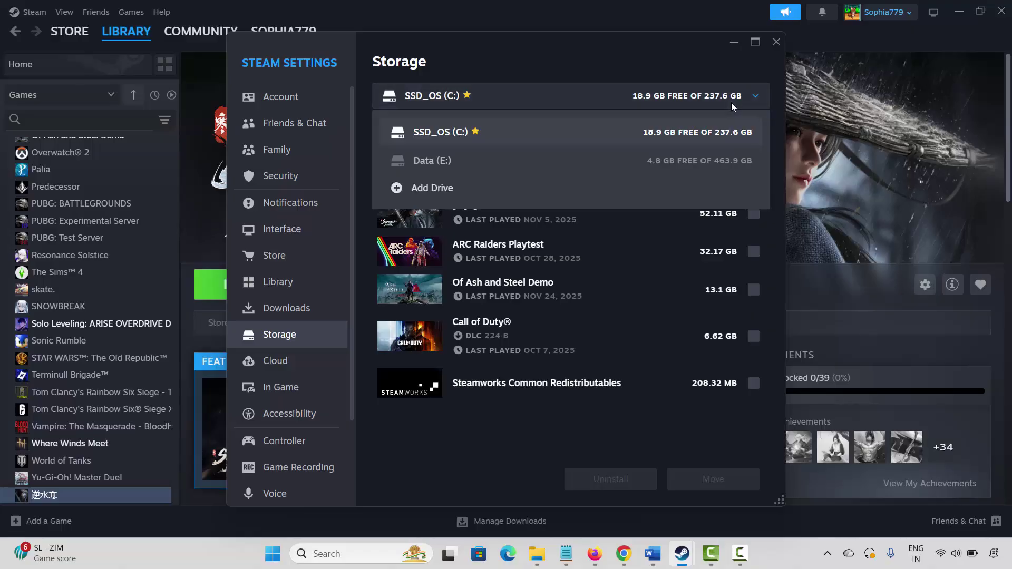
left_click(584, 160)
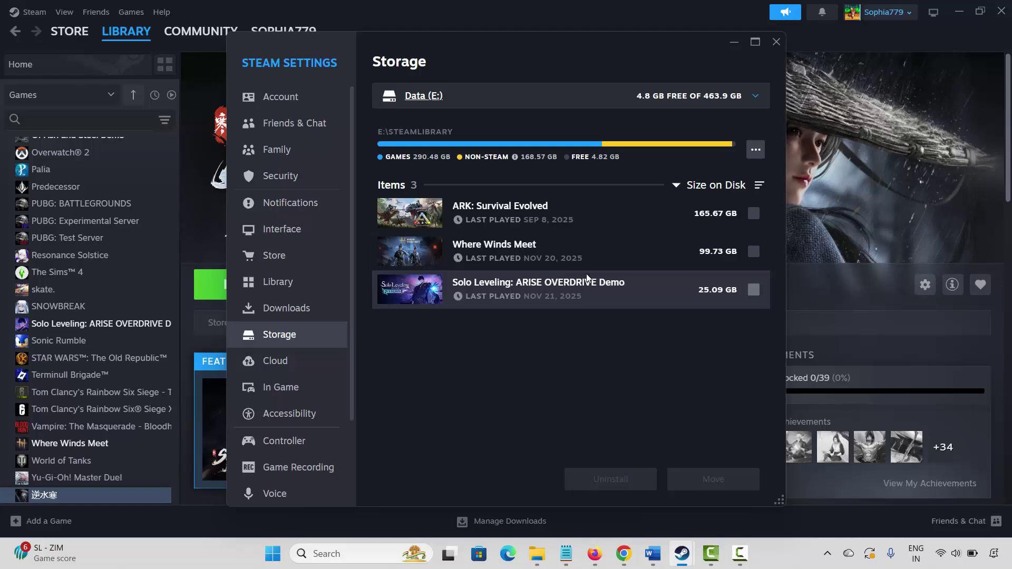
left_click(754, 214)
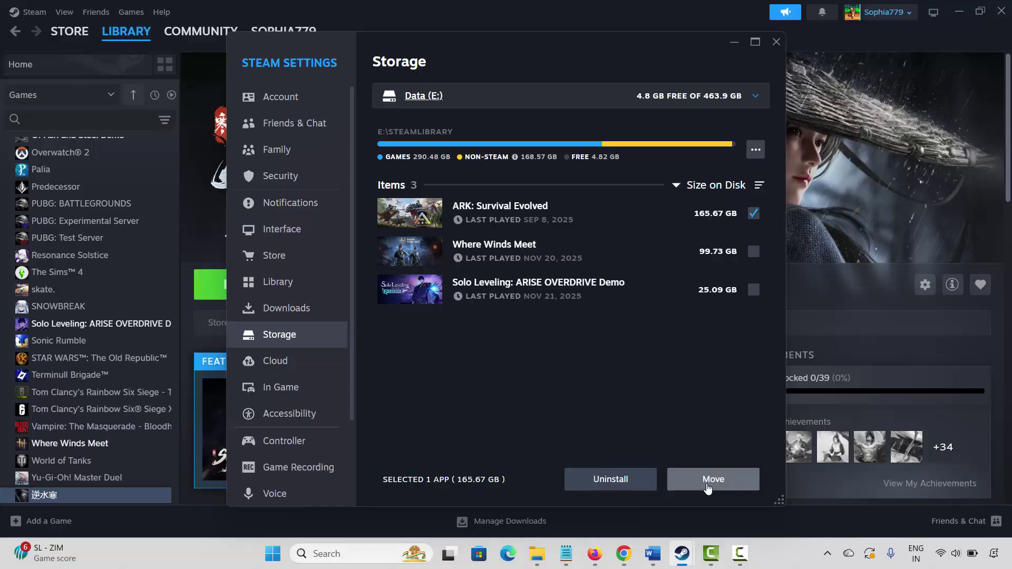
left_click(777, 41)
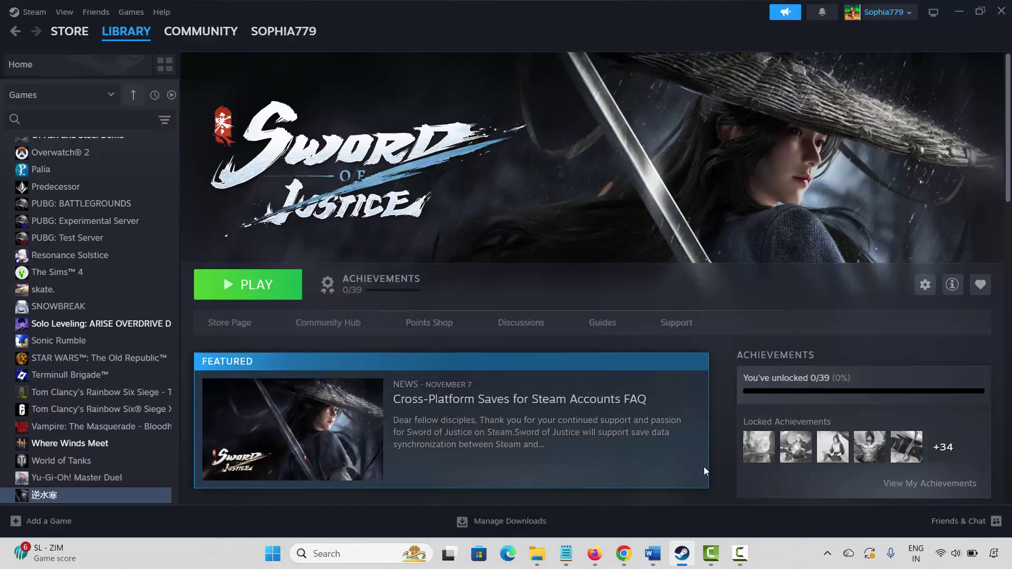
Step: Return to the Word crash-fix guide and read down through Method 10
left_click(682, 554)
scroll(381, 356, "down", 2)
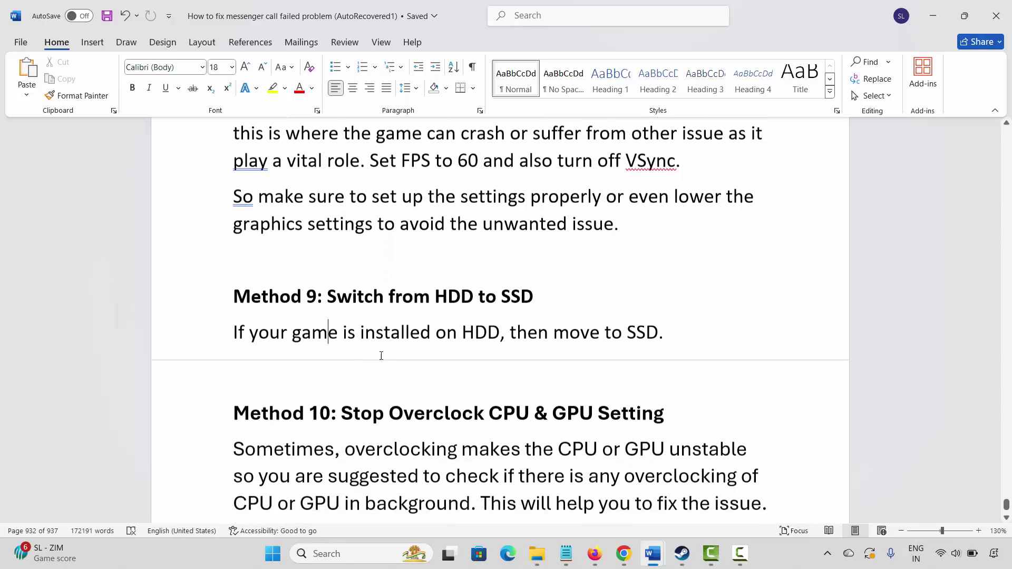
scroll(381, 356, "down", 2)
left_click(198, 335)
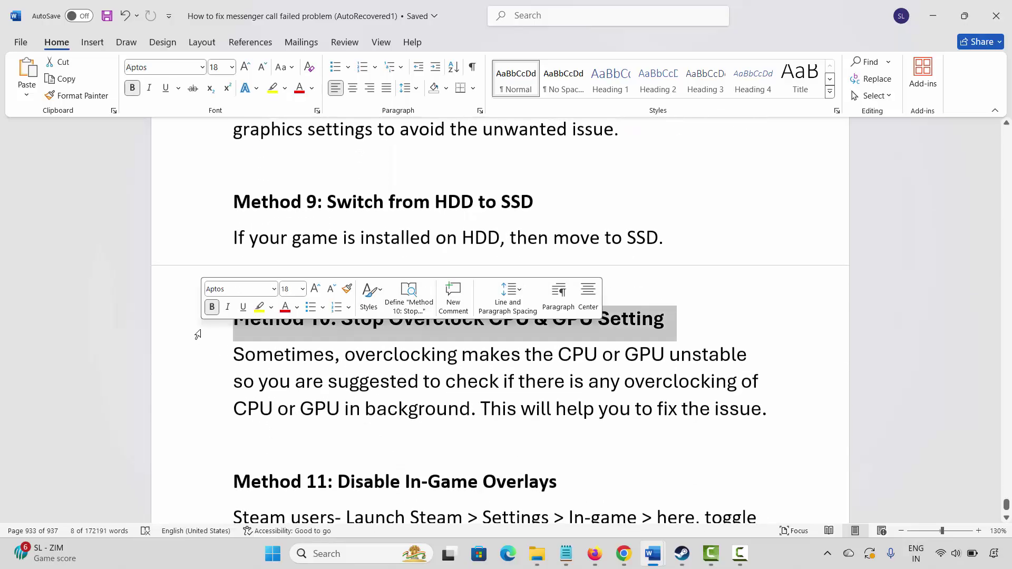
left_click(380, 442)
left_click(399, 407)
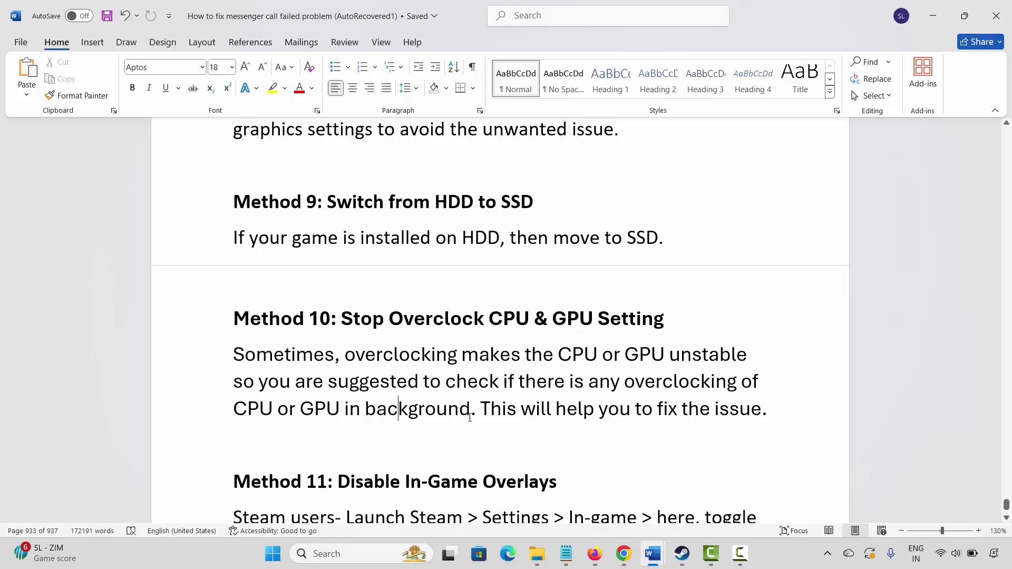
Step: Read Method 11: Disable In-Game Overlays, then bring Steam's Sword of Justice page back
scroll(397, 354, "down", 3)
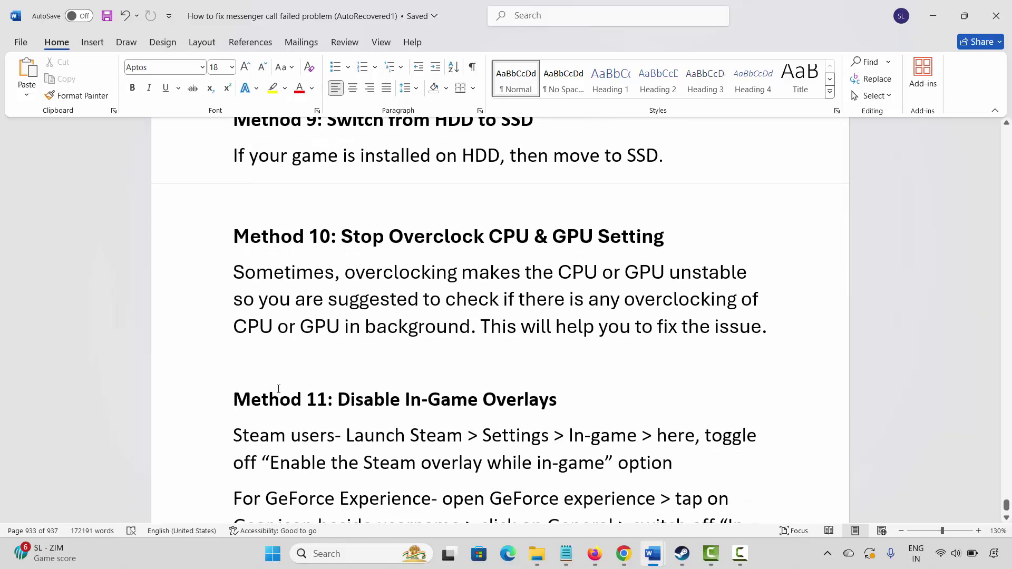
left_click(203, 402)
left_click(307, 399)
scroll(370, 425, "down", 3)
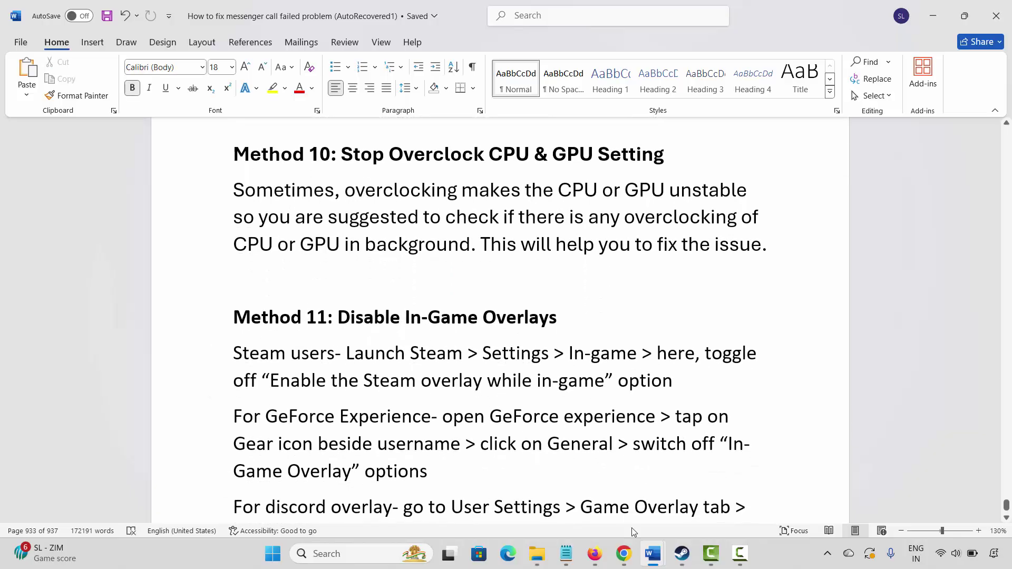
left_click(712, 554)
left_click(683, 553)
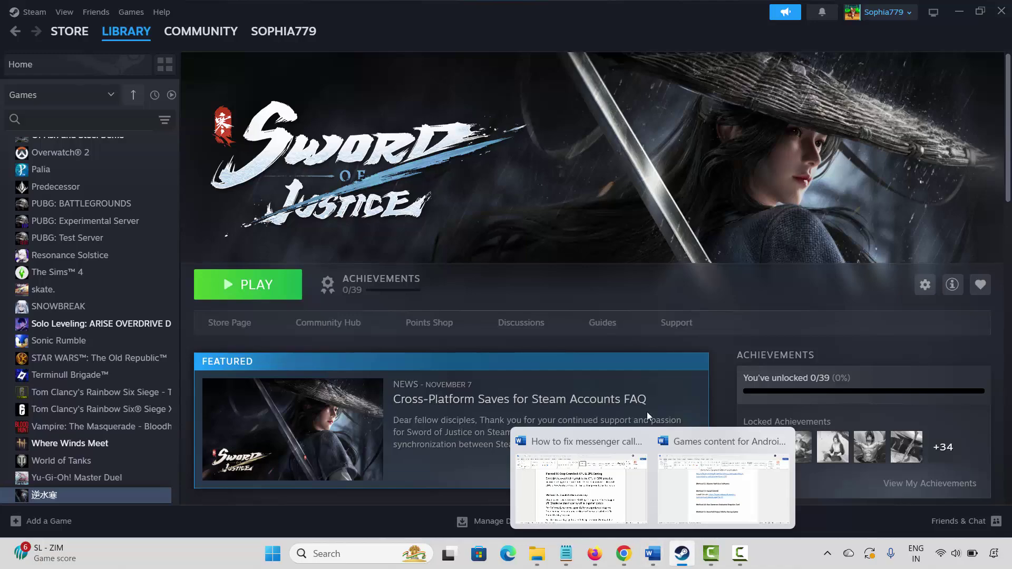
Step: Turn off 'Enable the Steam Overlay while in-game' in Steam Settings > In Game, then close Settings
left_click(33, 11)
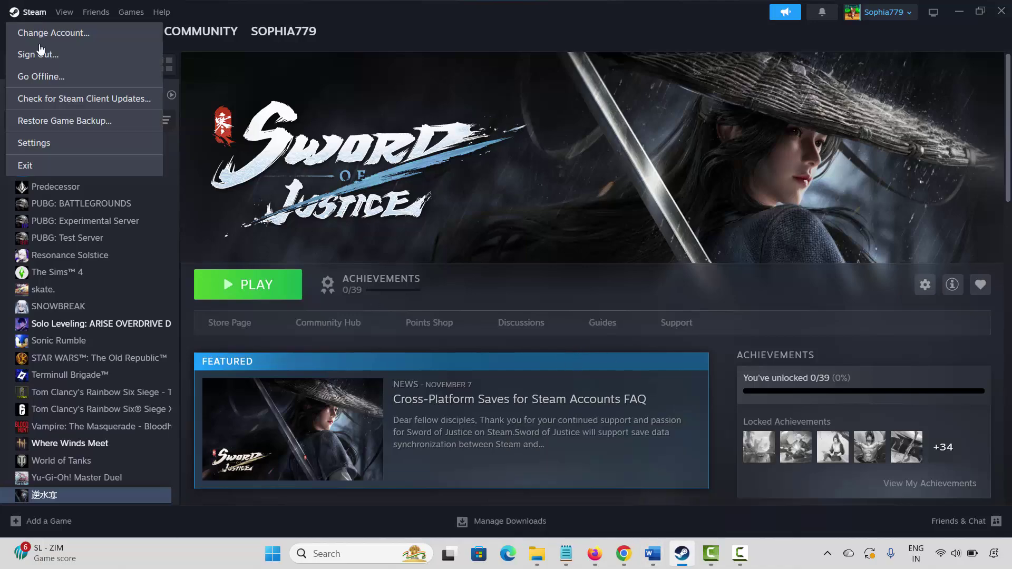
left_click(34, 143)
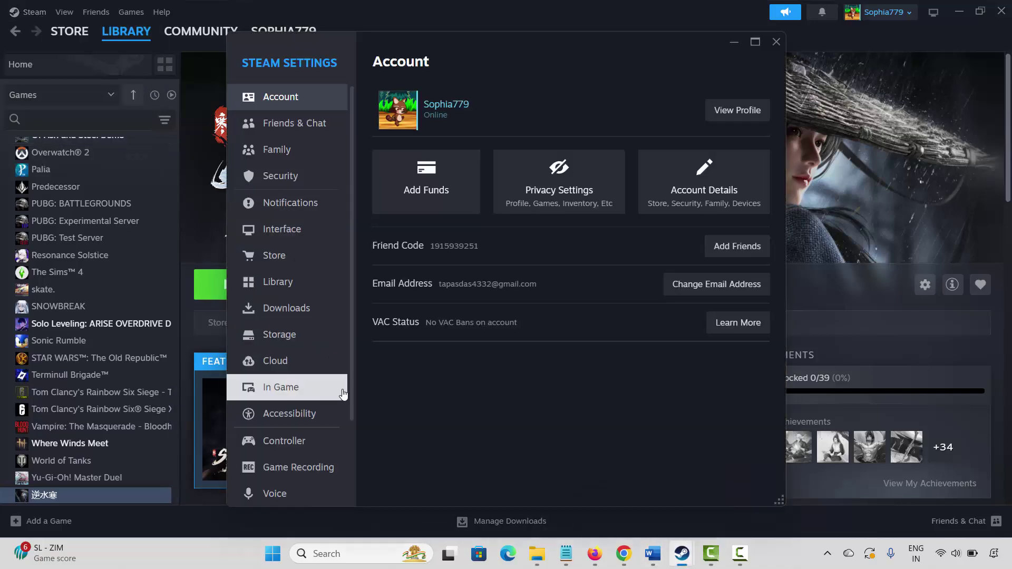
left_click(287, 389)
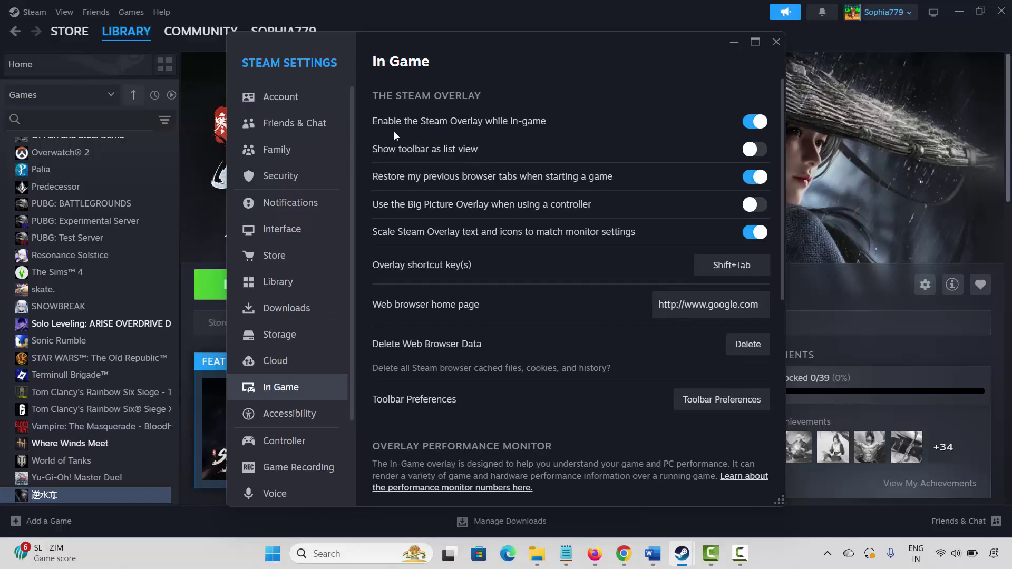
left_click(750, 126)
left_click(776, 42)
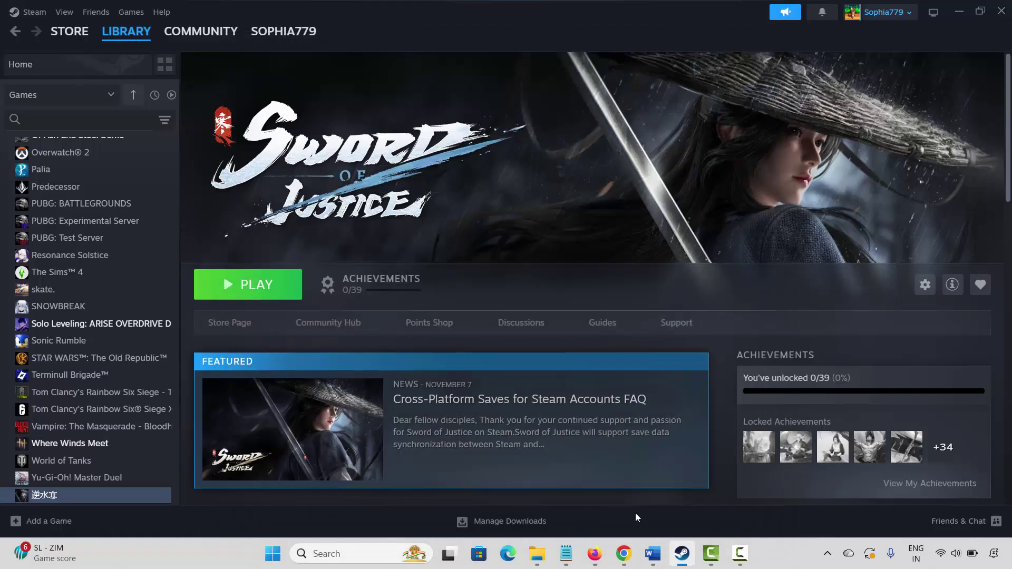
Step: Back in the Word guide, read Method 11's Discord overlay instructions
mouse_move(653, 546)
left_click(594, 501)
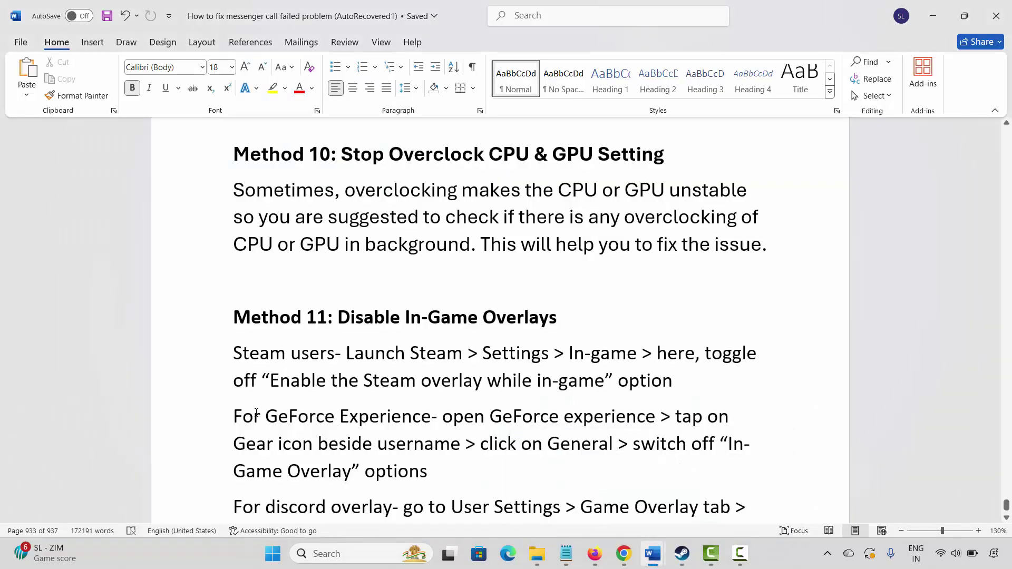
scroll(256, 413, "down", 1)
left_click_drag(234, 375, 431, 377)
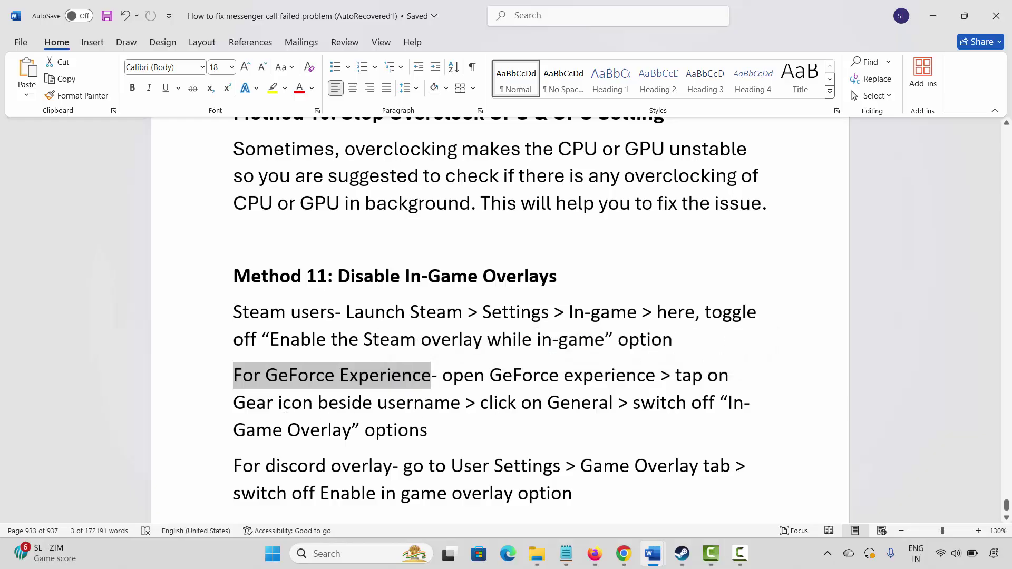
scroll(278, 414, "down", 1)
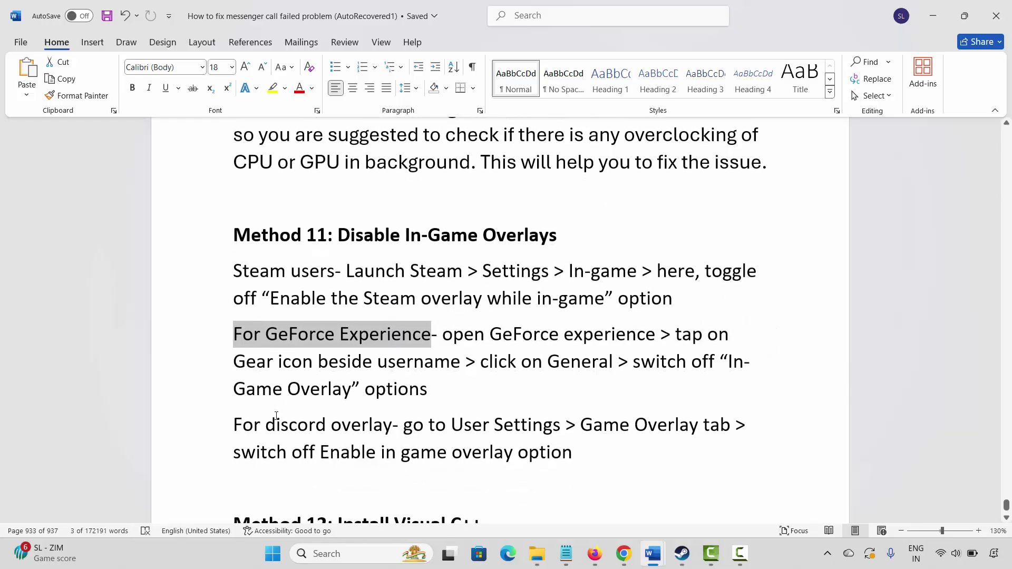
left_click_drag(234, 425, 326, 426)
left_click(404, 425)
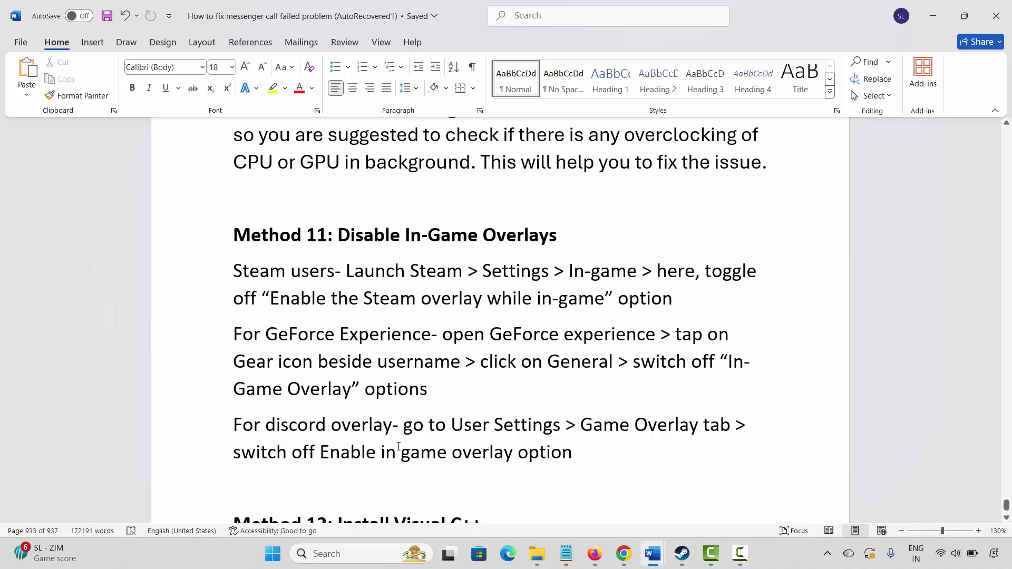
left_click_drag(268, 457, 315, 456)
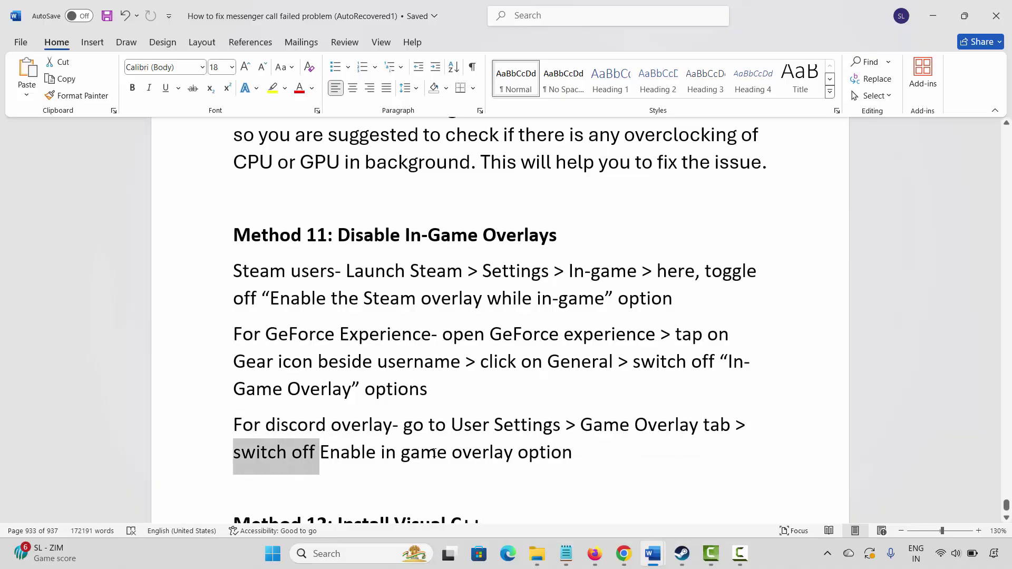
Step: Scroll to Method 12: Install Visual C++ and bring up the Microsoft Learn link's context menu
scroll(270, 408, "down", 3)
left_click(192, 408)
left_click(373, 439)
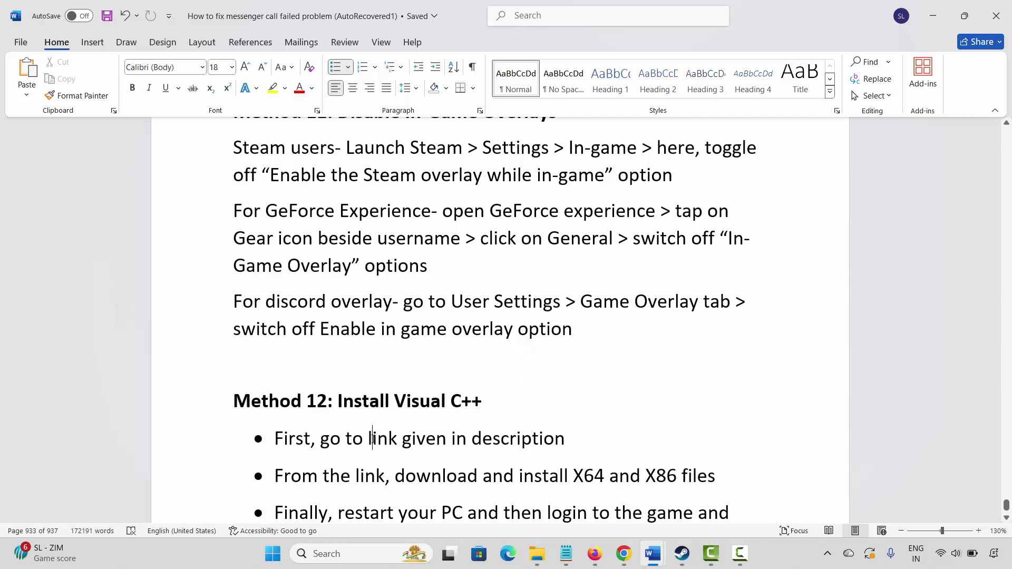
scroll(356, 405, "down", 2)
scroll(352, 403, "down", 1)
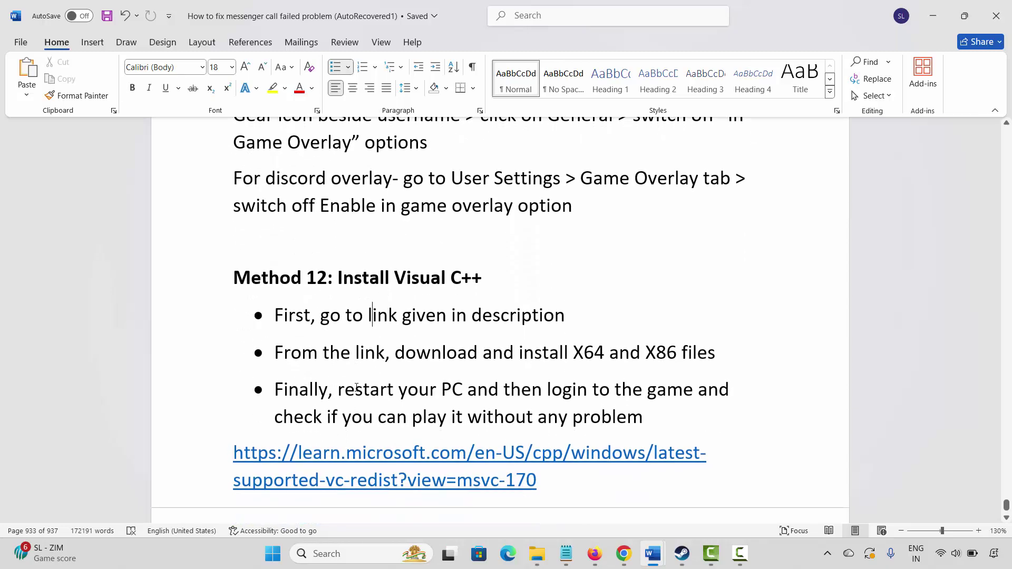
scroll(357, 384, "down", 1)
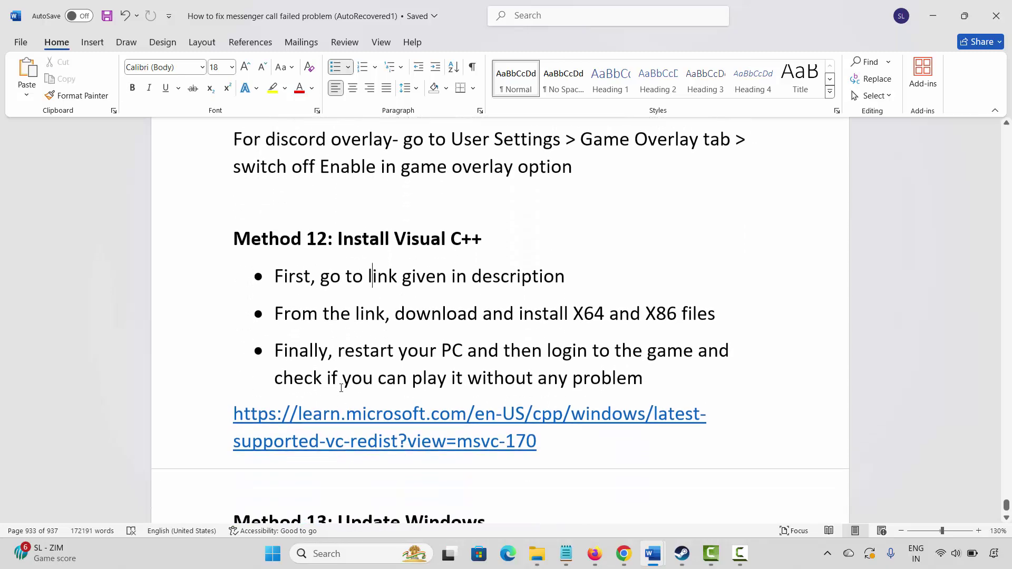
triple_click(398, 426)
right_click(446, 451)
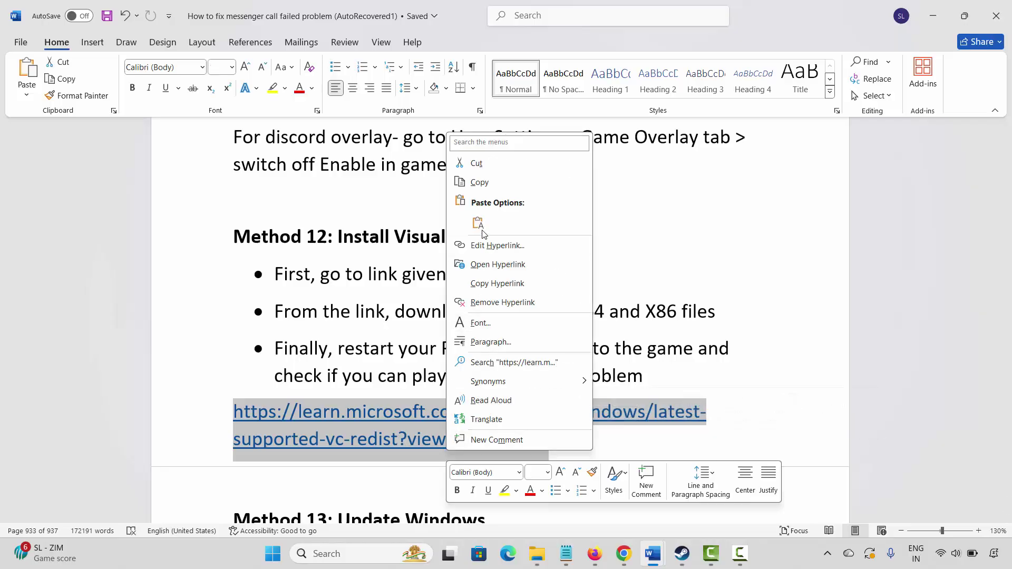
Step: Open the Microsoft Learn link and download the X86 vc_redist Visual C++ redistributable
left_click(498, 264)
scroll(575, 238, "up", 10)
right_click(502, 246)
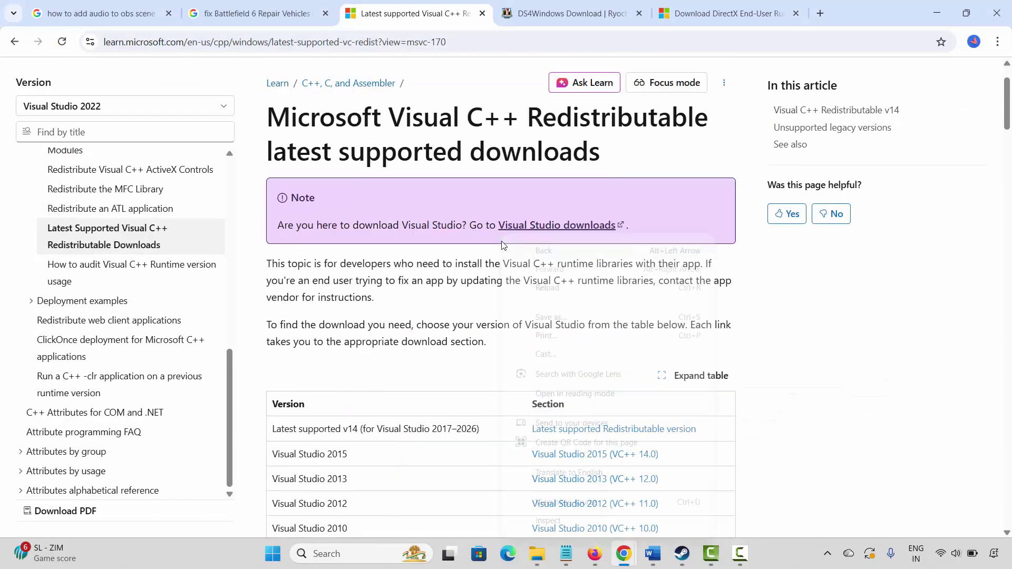
left_click(410, 264)
scroll(428, 303, "down", 10)
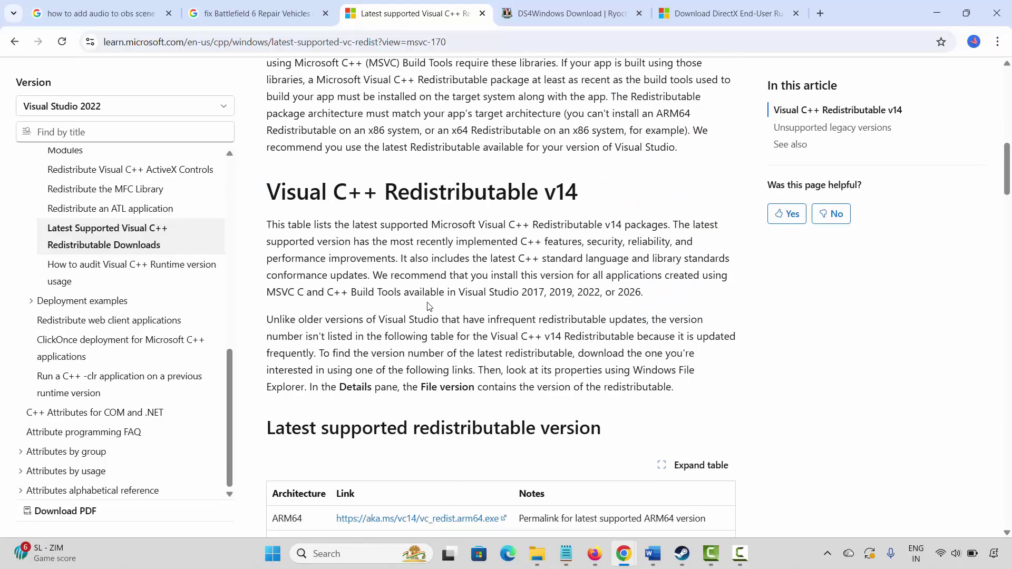
scroll(428, 306, "down", 5)
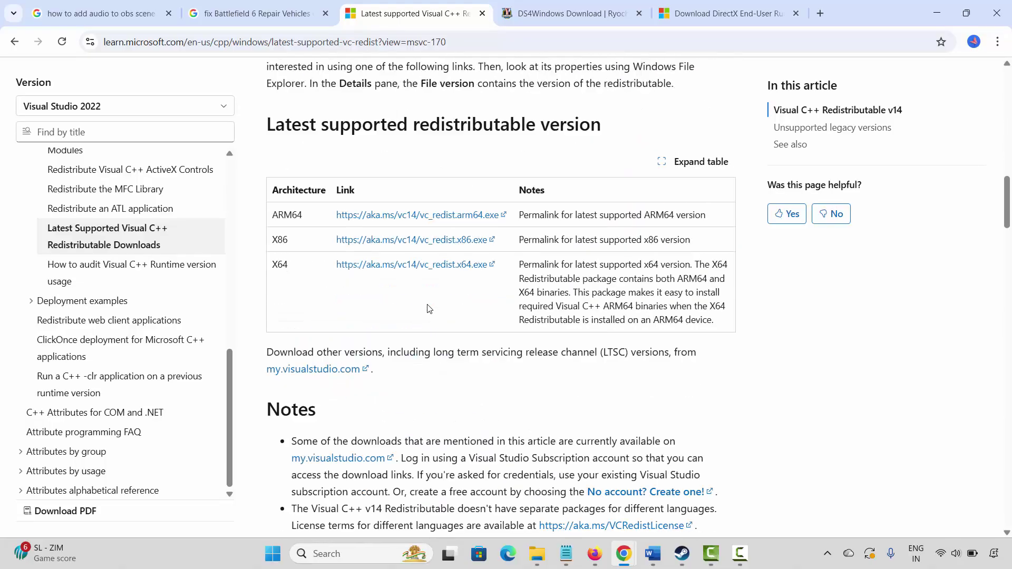
left_click(433, 244)
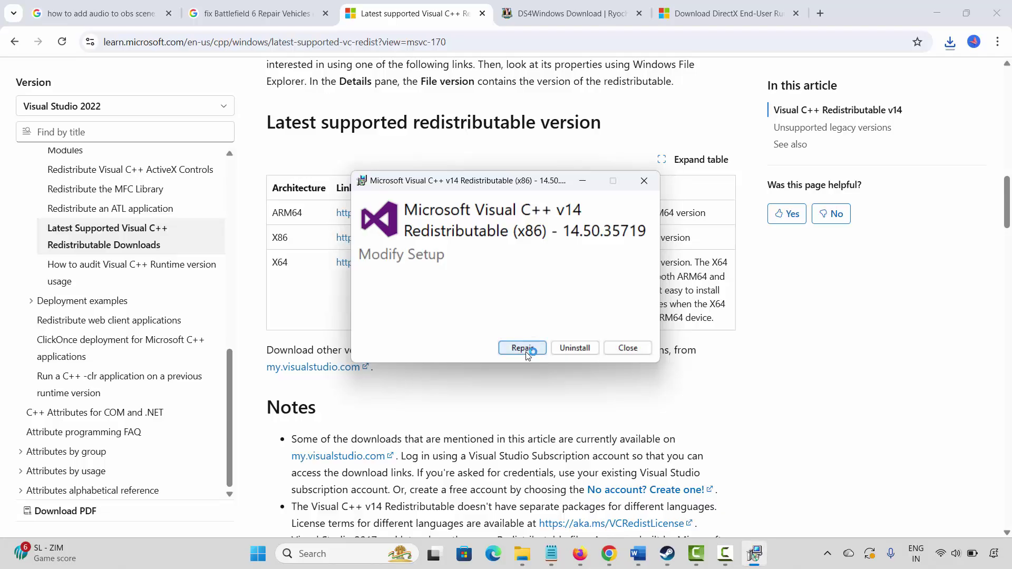
Step: Repair Visual C++ v14 (x86) 14.50.35719 to a successful finish and return to the Word guide
left_click(523, 349)
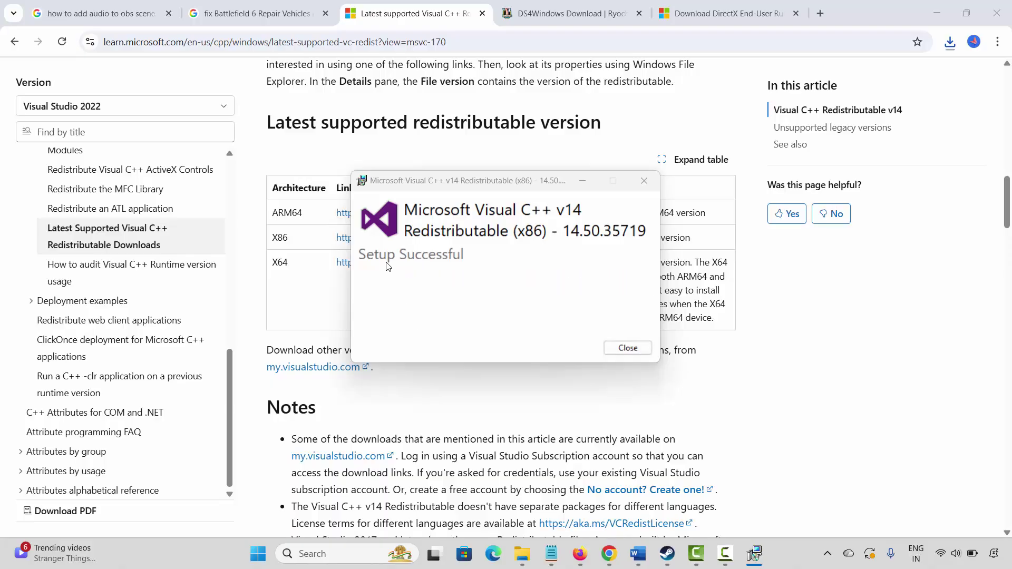
left_click(628, 349)
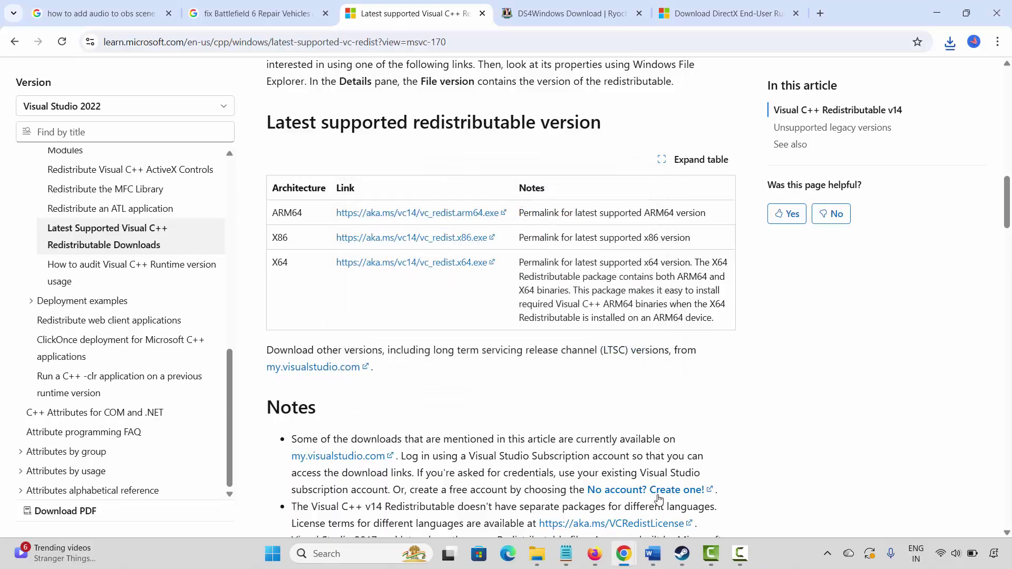
mouse_move(652, 554)
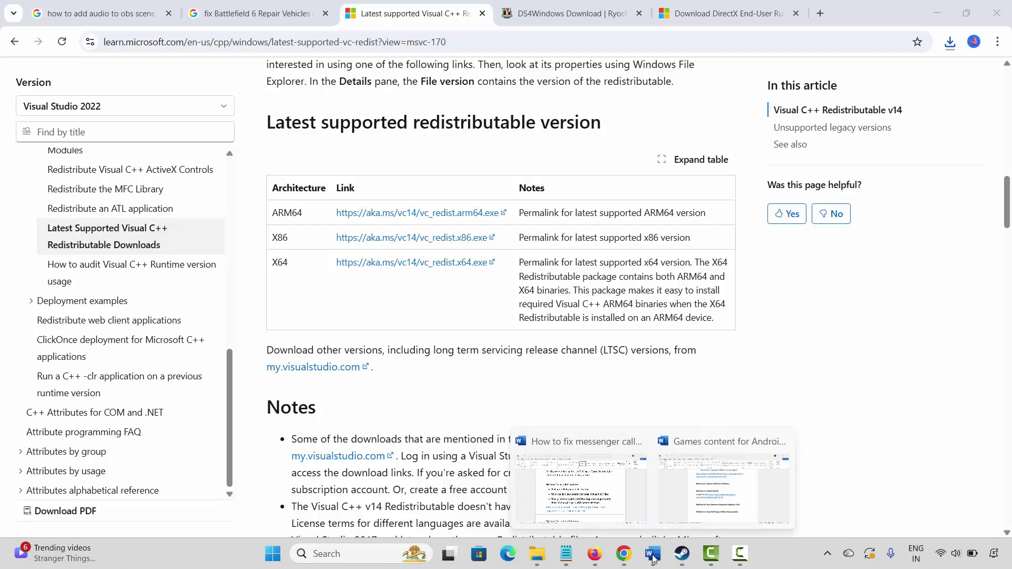
left_click(597, 501)
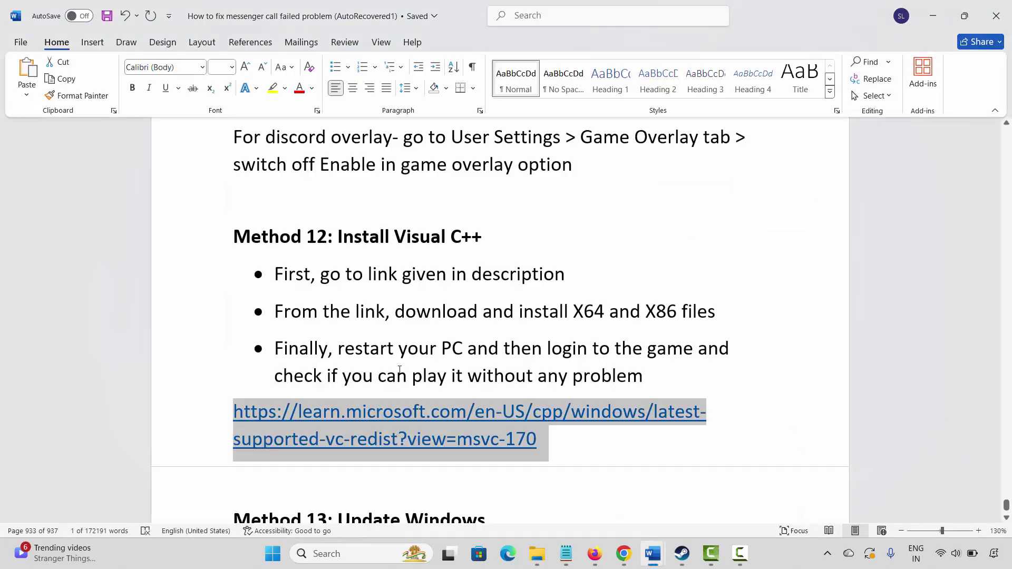
Step: Scroll the guide to Method 13: Update Windows
scroll(365, 352, "down", 2)
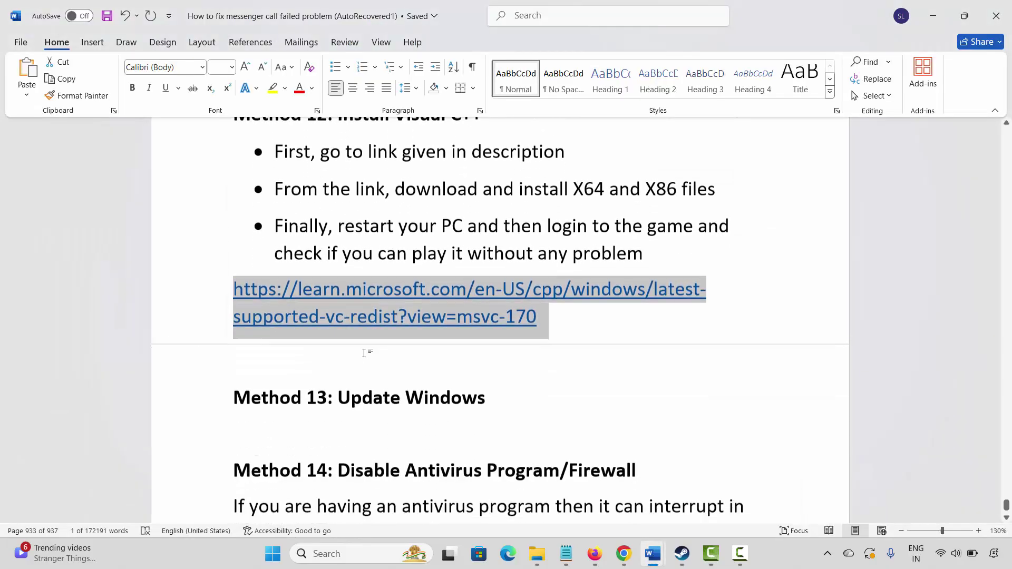
left_click(196, 401)
left_click(350, 421)
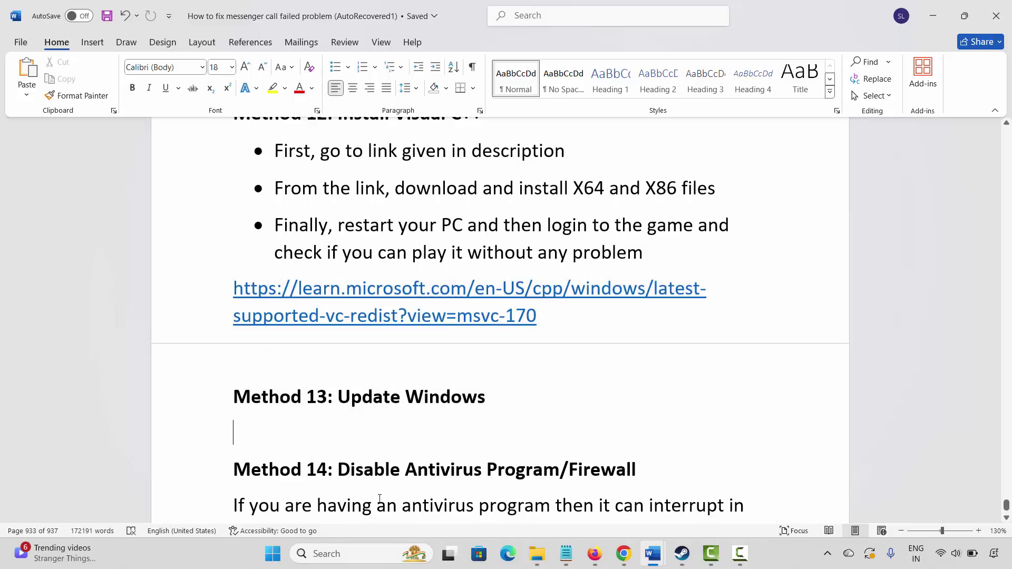
Step: Search 'check' to open Windows Update, see Lenovo Driver Update pending restart, then close Settings
left_click(326, 558)
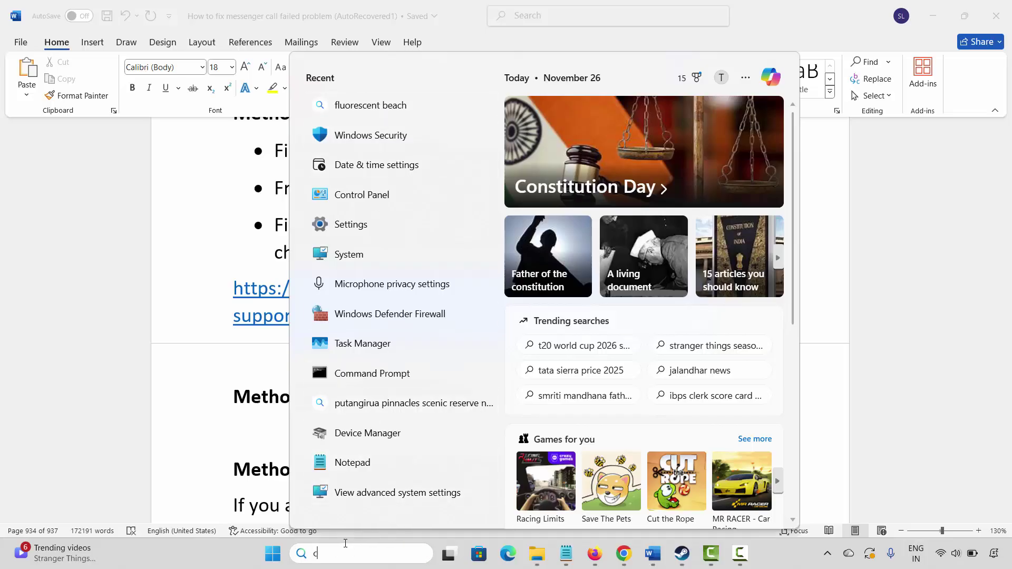
type("check")
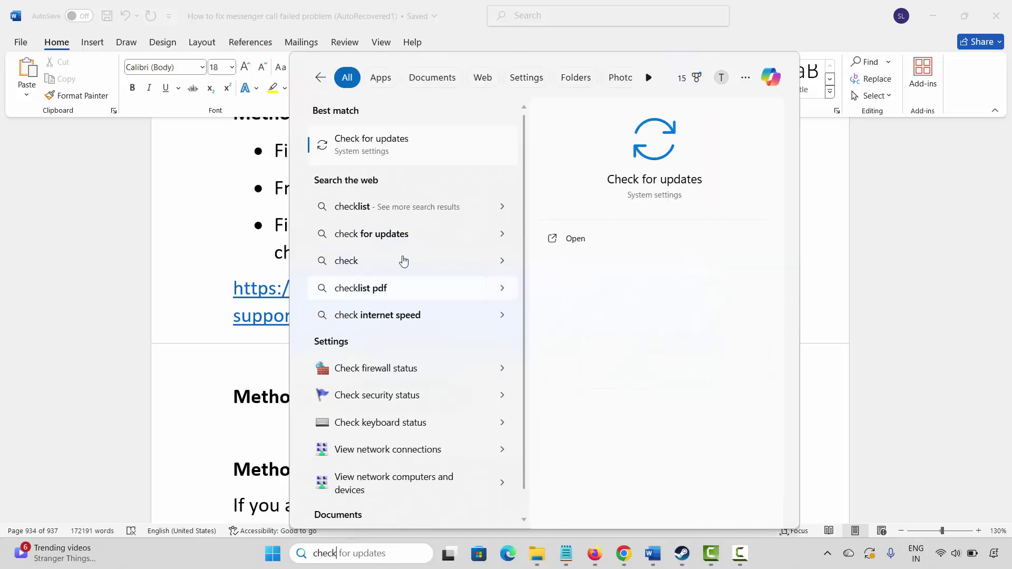
left_click(391, 141)
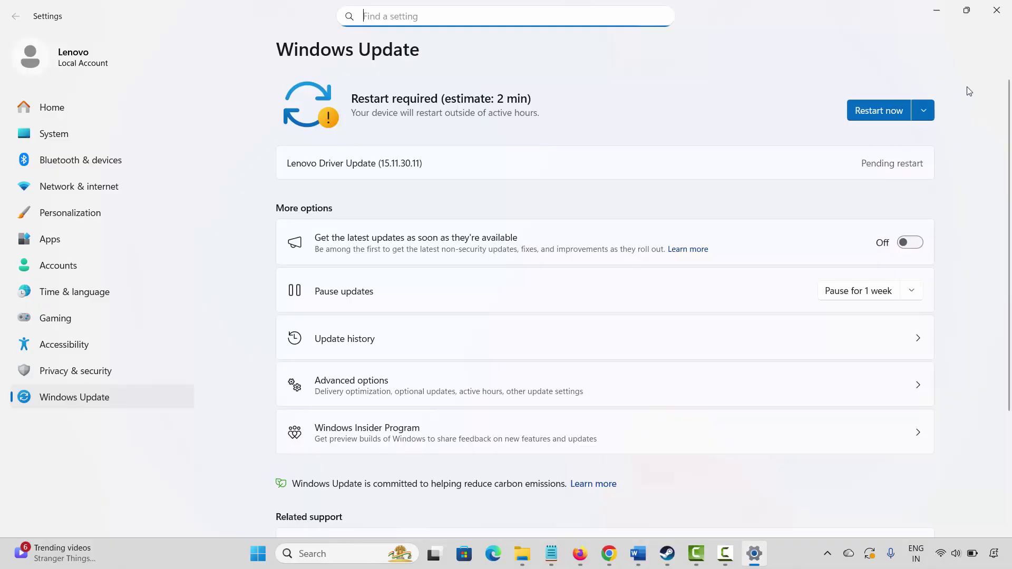
left_click(997, 10)
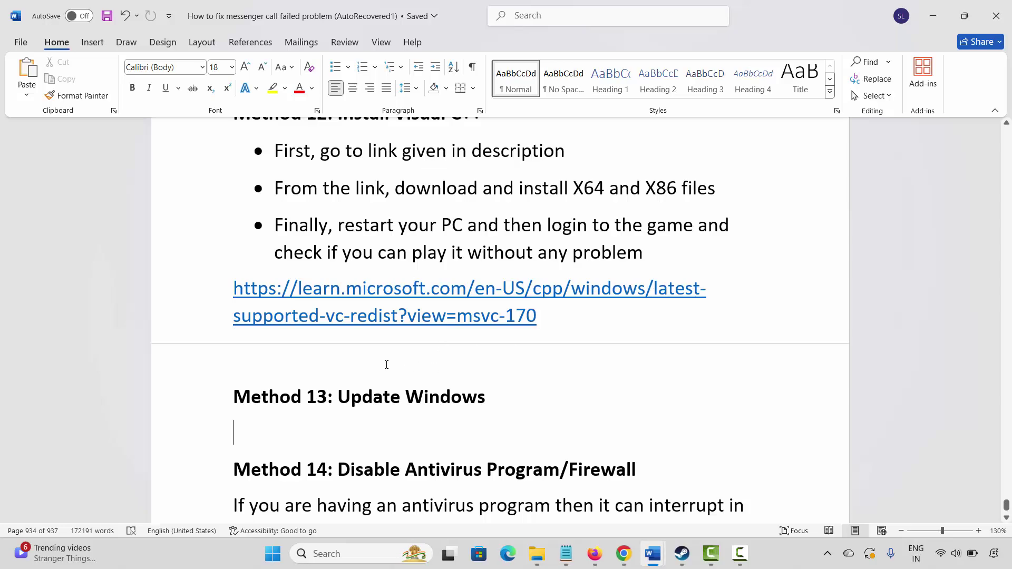
Step: Confirm Defender real-time protection is off in Windows Security's Virus & threat protection settings, then close it
scroll(319, 385, "down", 3)
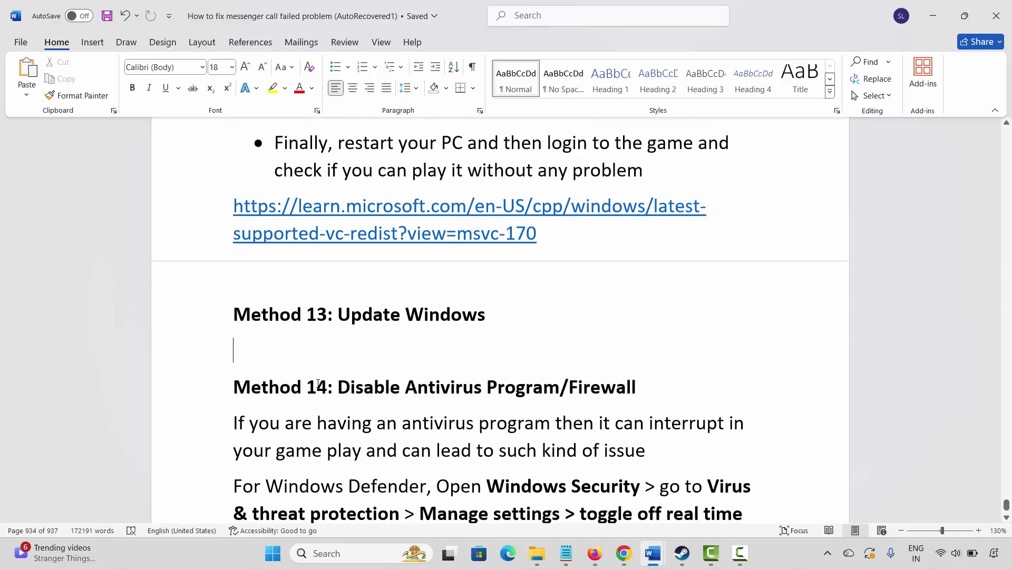
scroll(344, 396, "down", 1)
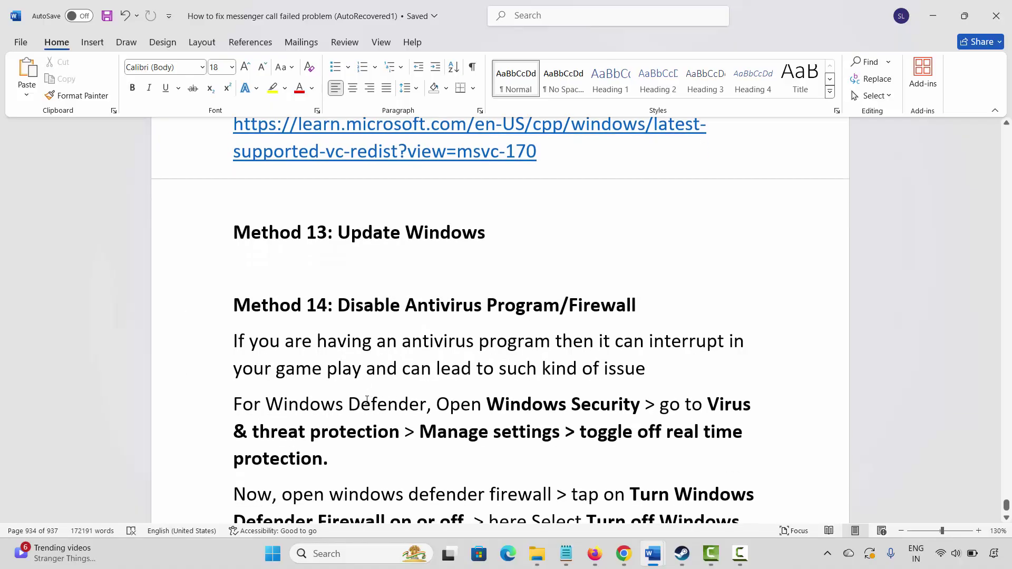
scroll(364, 398, "down", 2)
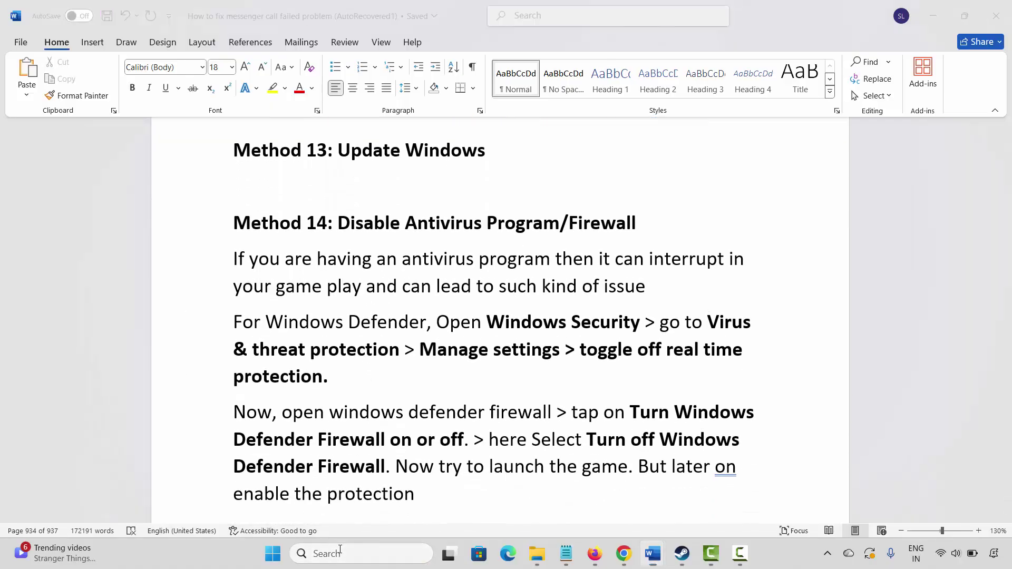
left_click(323, 552)
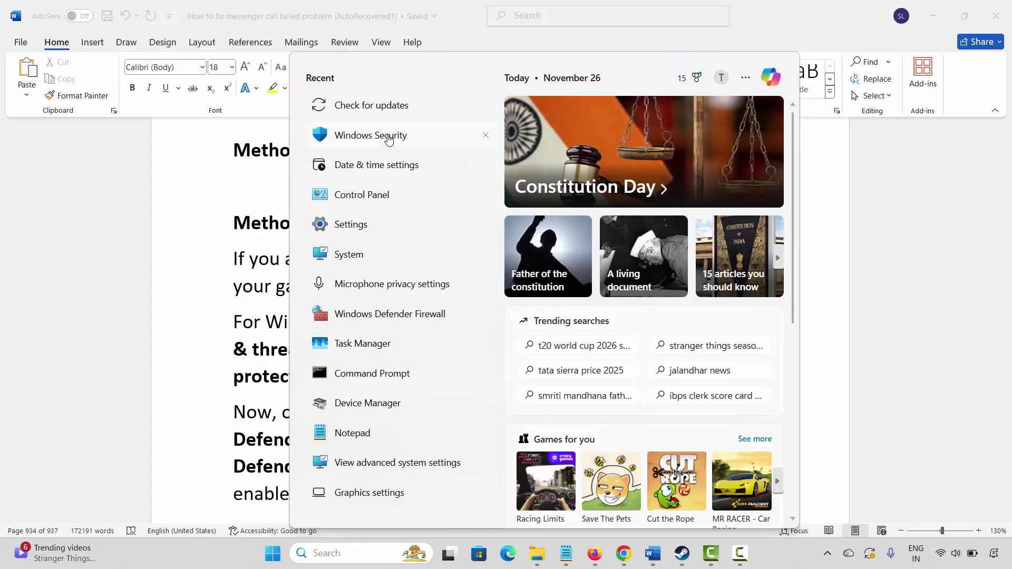
left_click(389, 137)
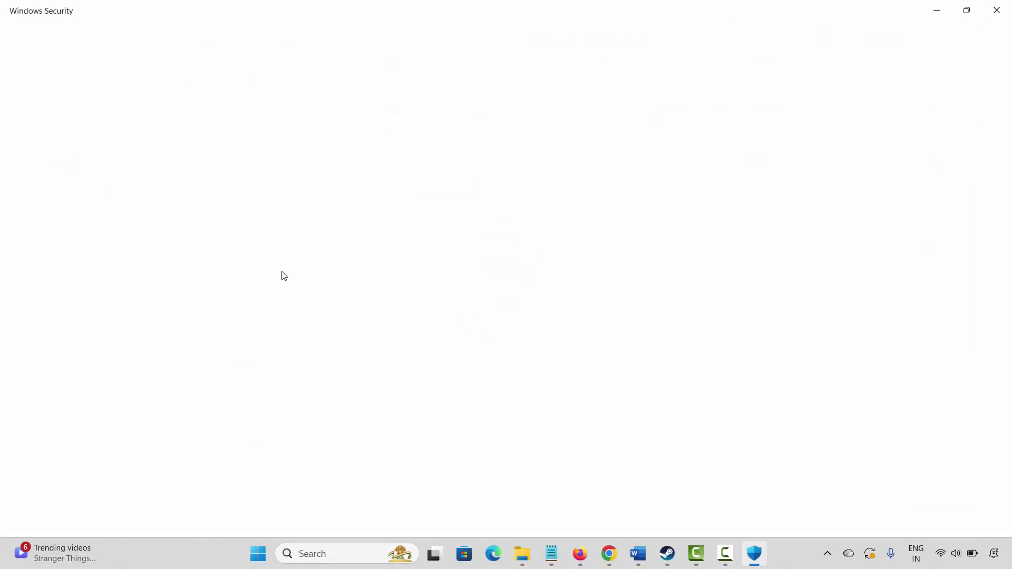
left_click(288, 211)
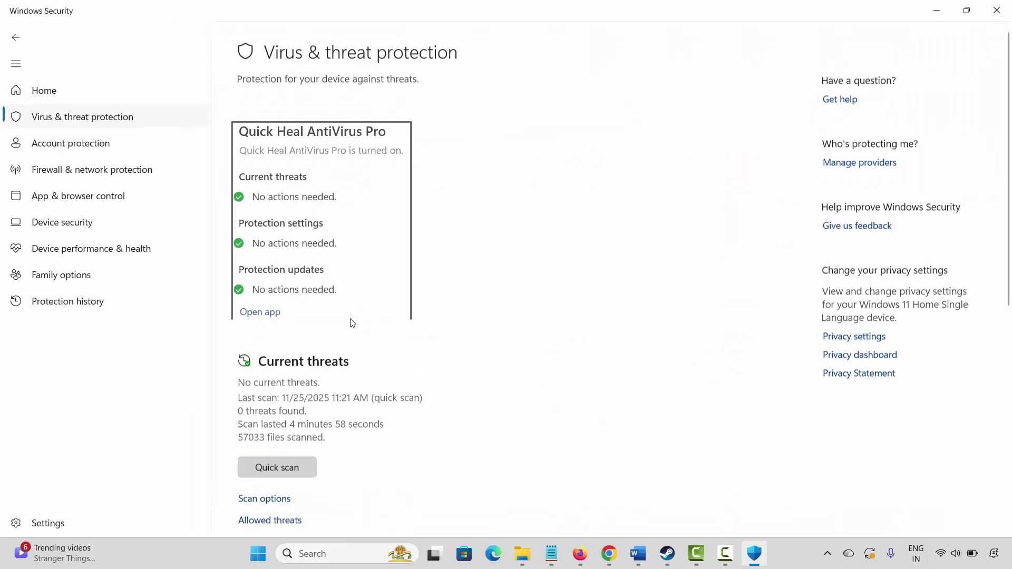
scroll(339, 395, "down", 3)
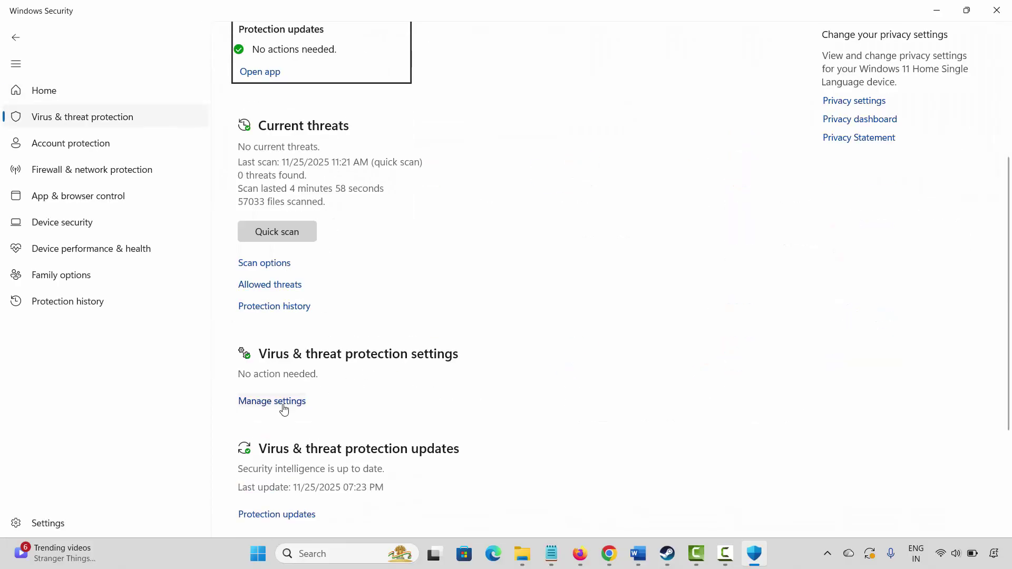
scroll(283, 406, "up", 2)
left_click(284, 405)
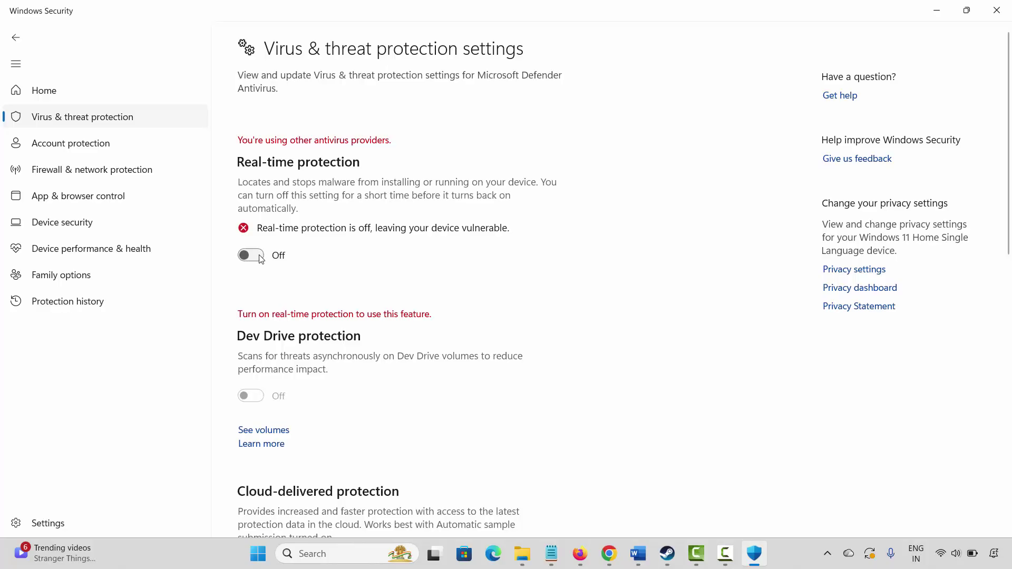
left_click(996, 10)
left_click(355, 554)
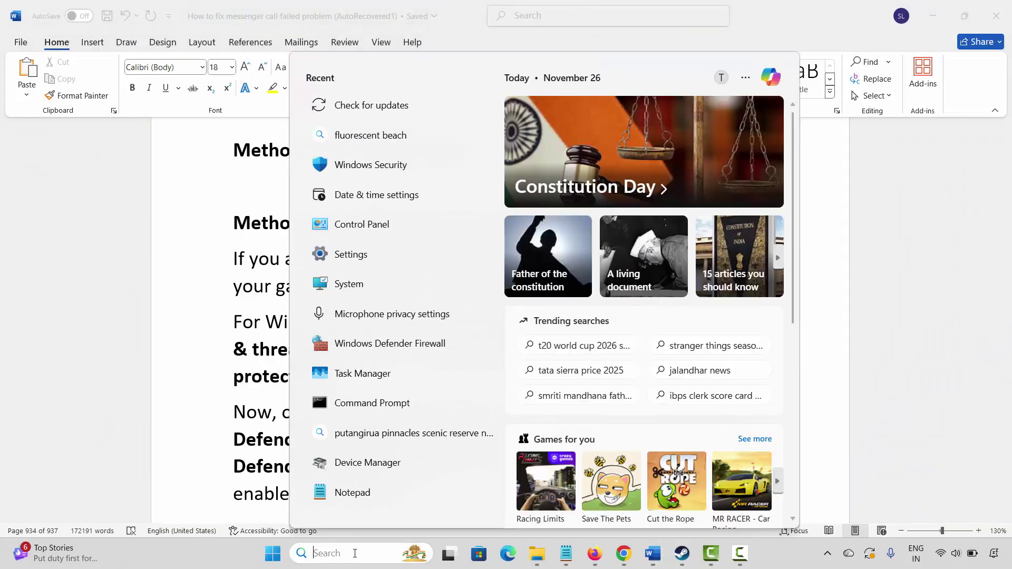
Step: Choose Turn off Windows Defender Firewall for both private and public networks
left_click(394, 348)
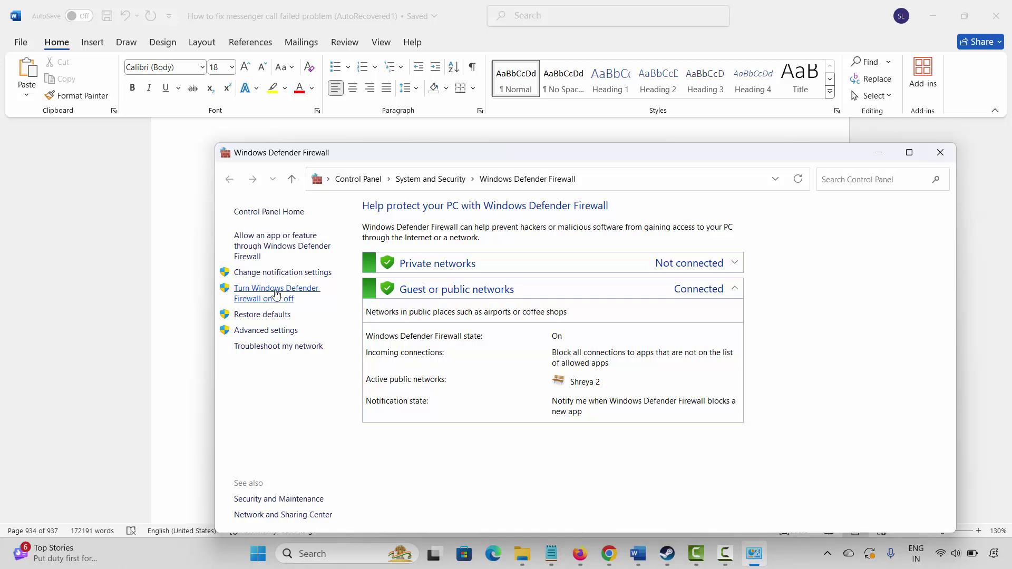
left_click(290, 298)
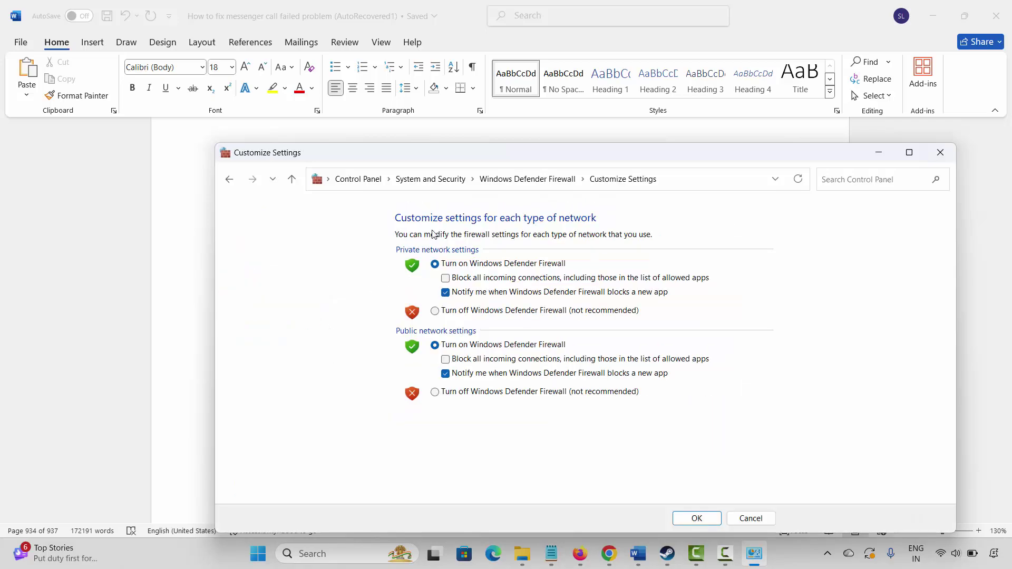
left_click(435, 311)
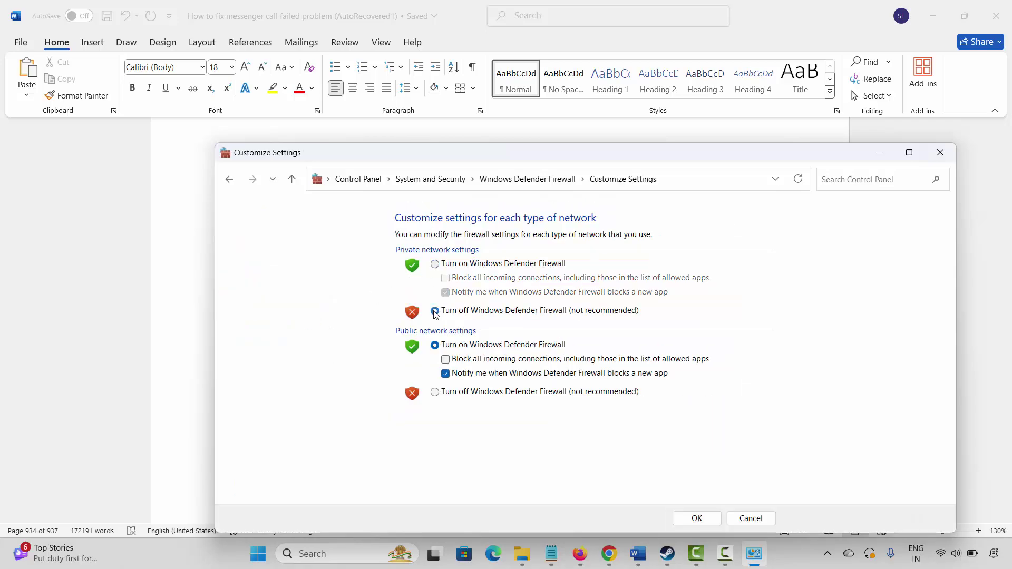
left_click(435, 392)
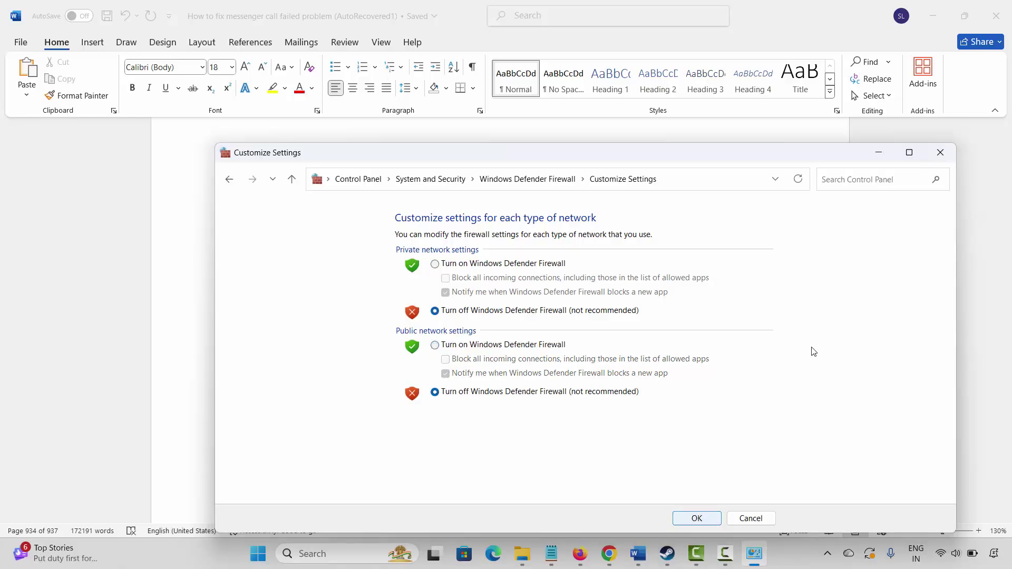
Step: Apply the firewall change with OK and scroll the guide to the Method 15 heading
left_click(941, 153)
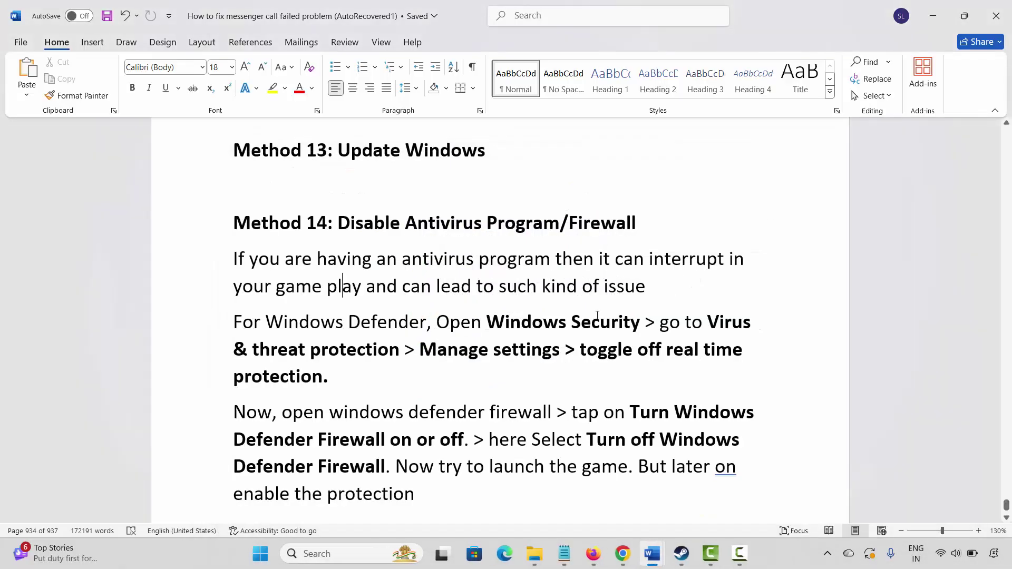
scroll(482, 392, "down", 1)
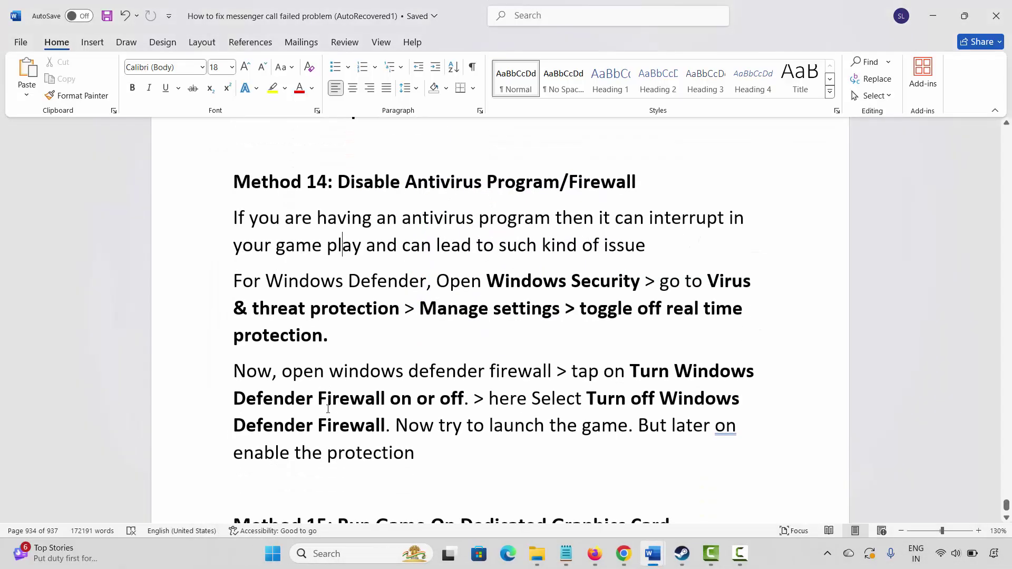
scroll(345, 368, "down", 5)
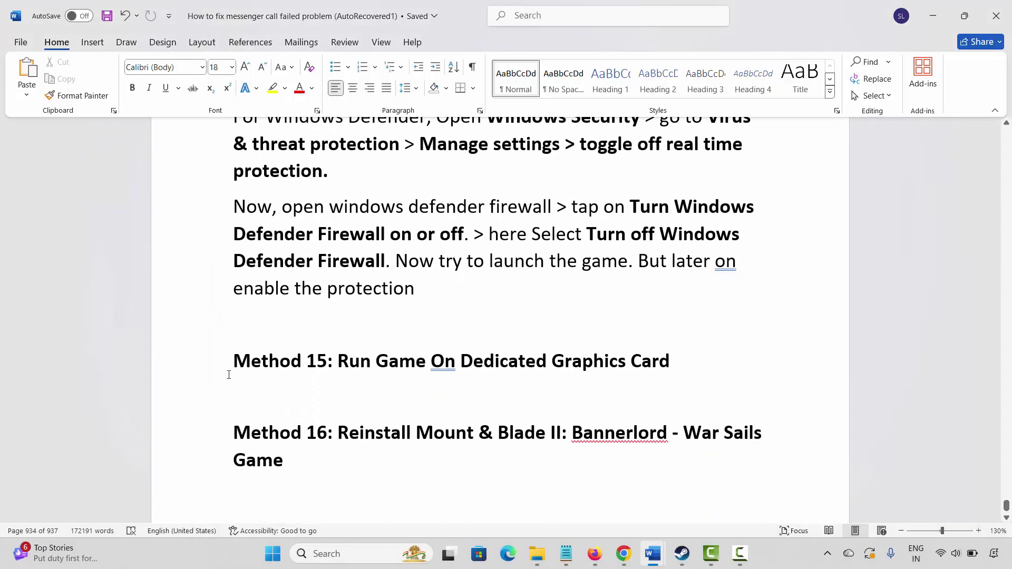
scroll(231, 398, "up", 2)
triple_click(372, 440)
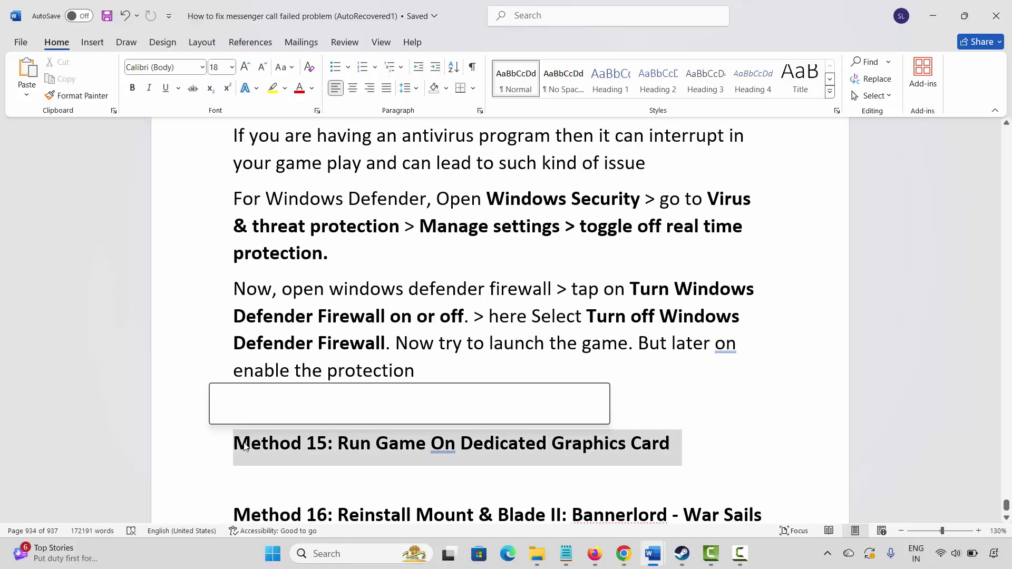
Step: Open Graphics settings via a 'grap' search and browse for a game, cancelling the file picker
left_click(332, 554)
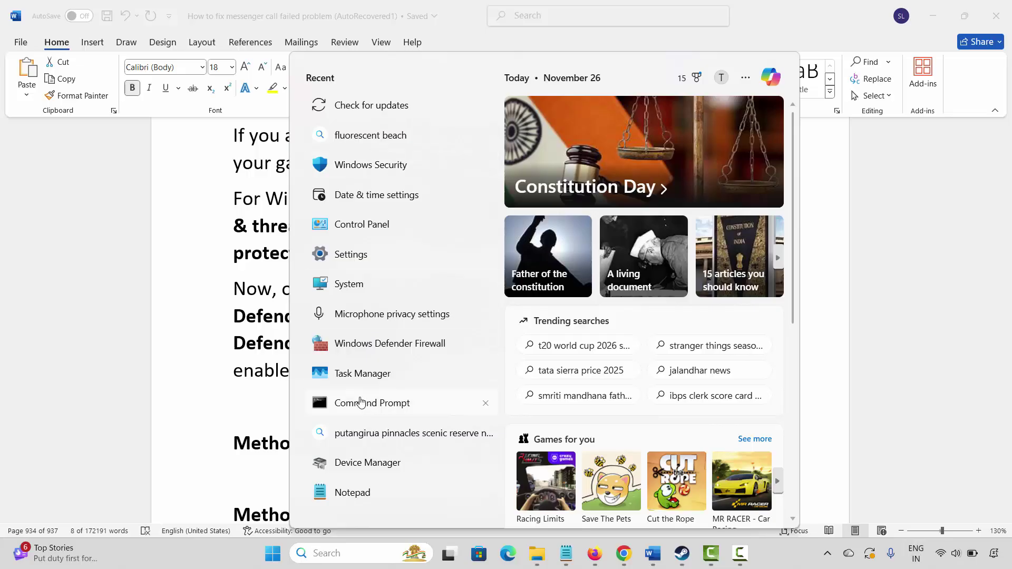
type("grap")
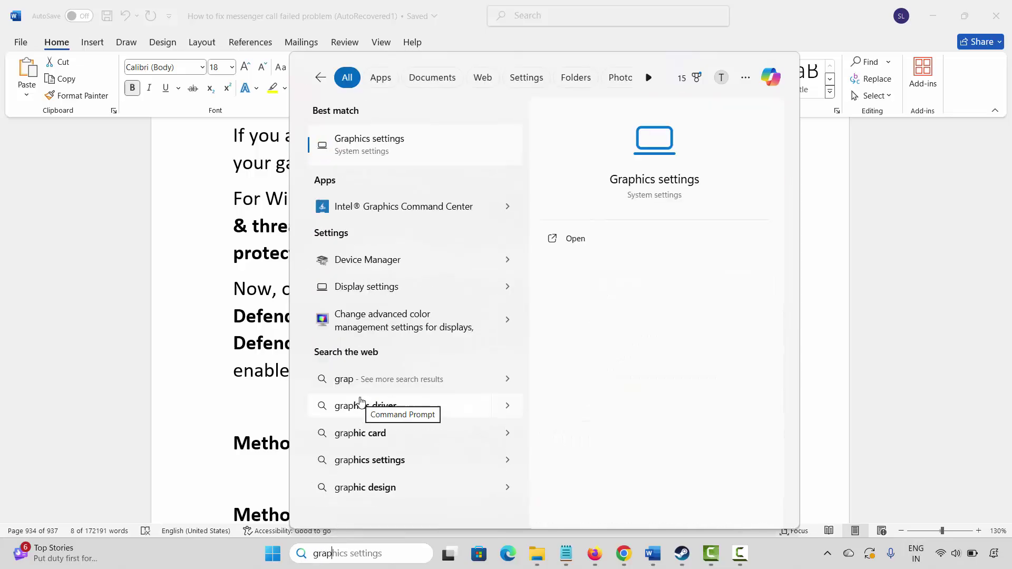
left_click(407, 161)
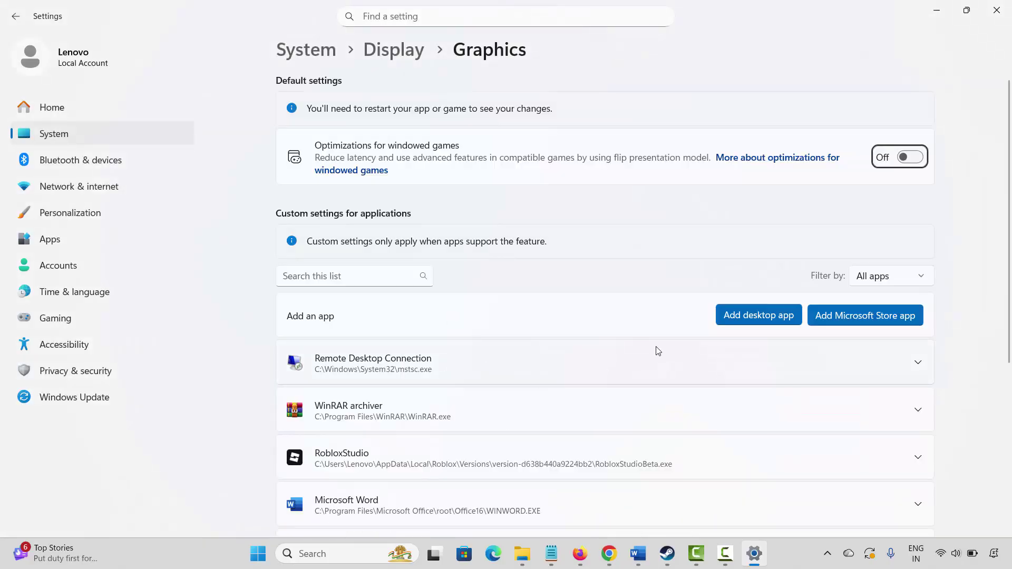
scroll(681, 391, "down", 4)
scroll(678, 390, "up", 2)
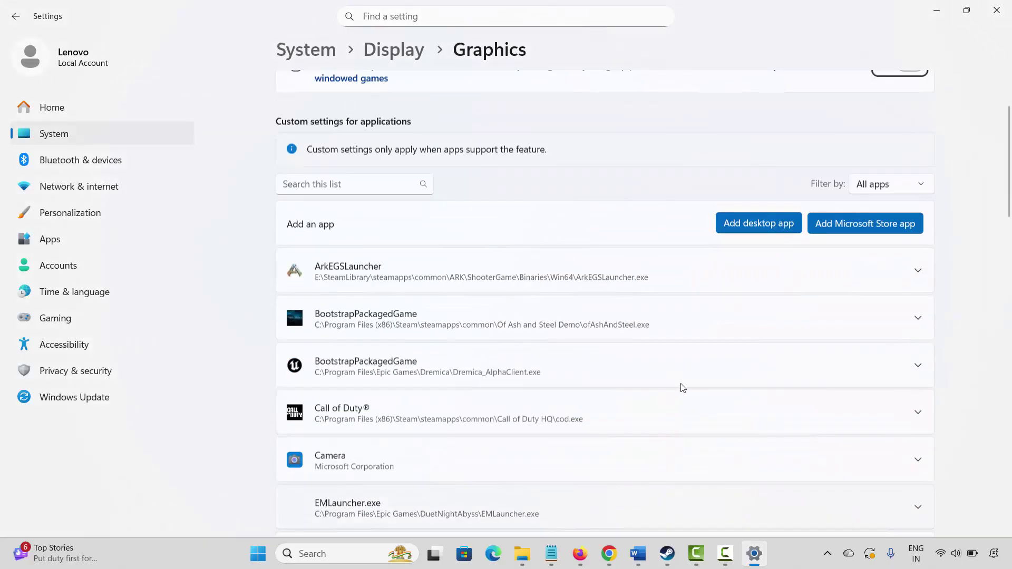
scroll(683, 388, "up", 2)
left_click(752, 313)
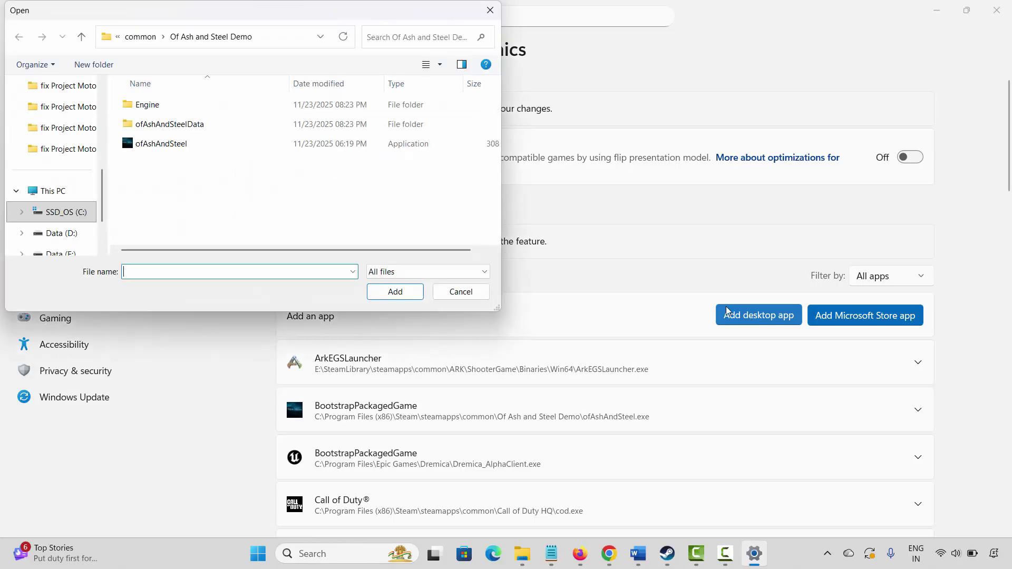
left_click(177, 148)
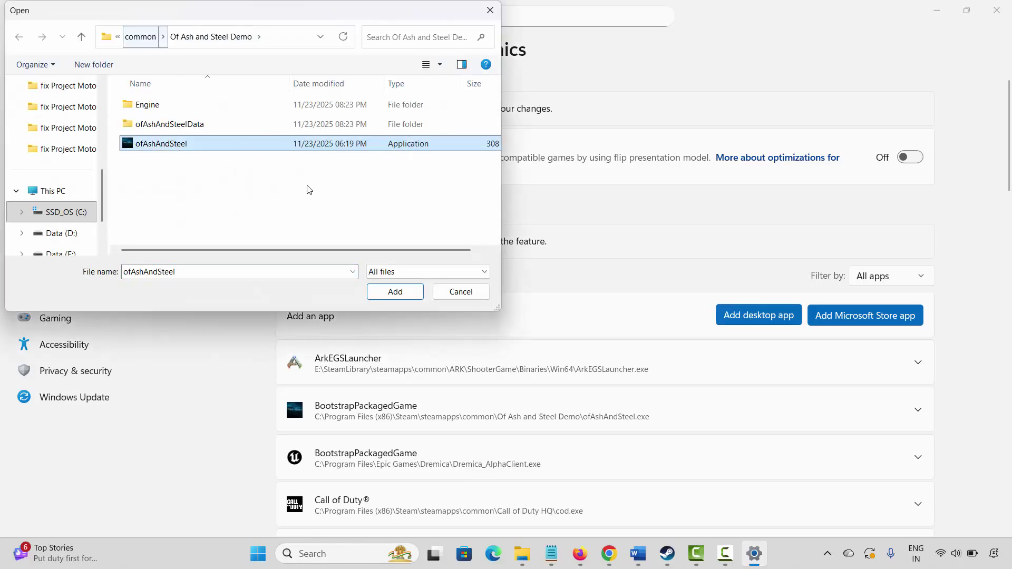
left_click(457, 292)
Step: Set Sword of Justice's GPU preference to High Performance (Intel(R) UHD Graphics) and close Settings
scroll(874, 428, "down", 1)
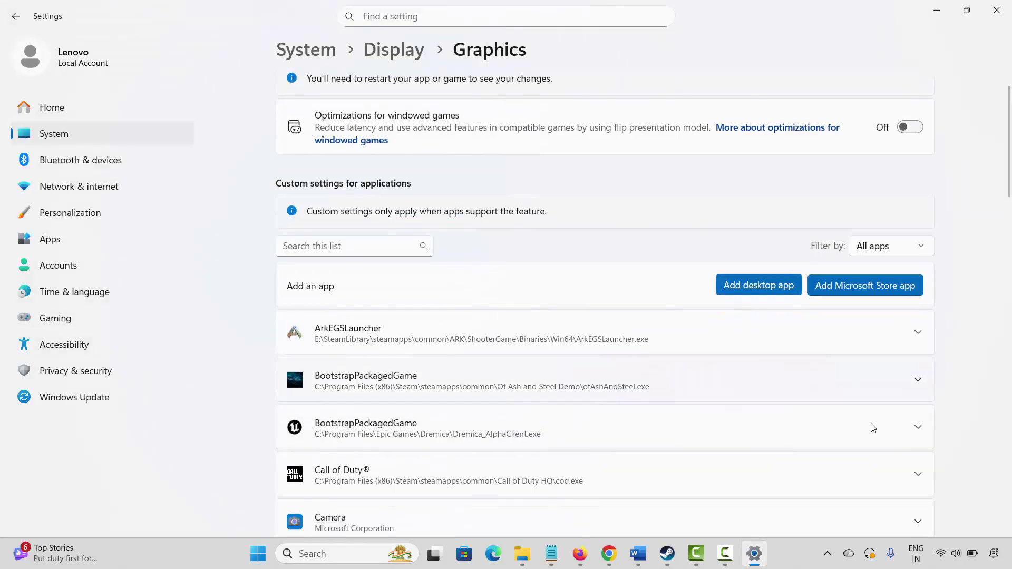
scroll(865, 430, "down", 15)
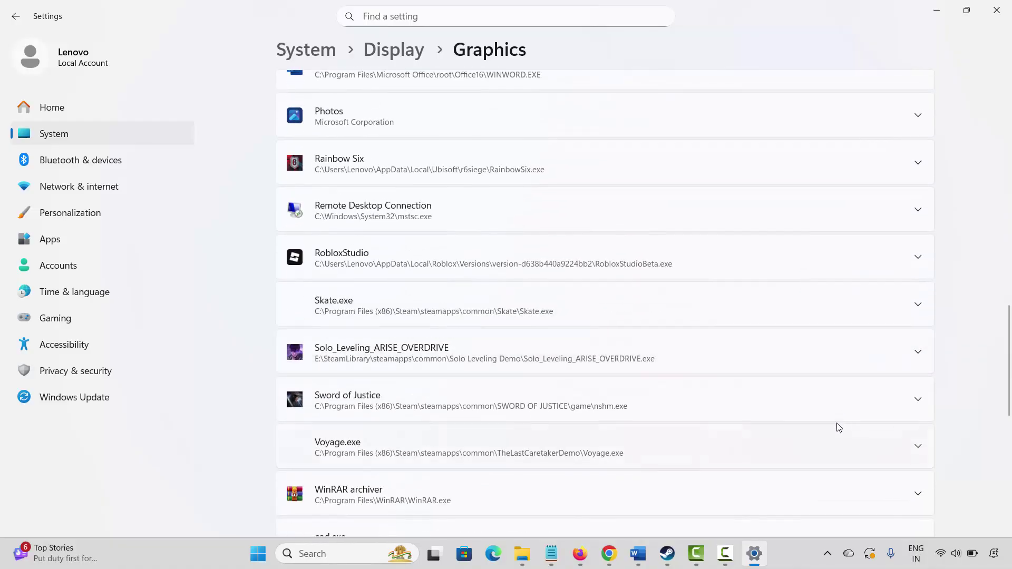
scroll(841, 427, "down", 5)
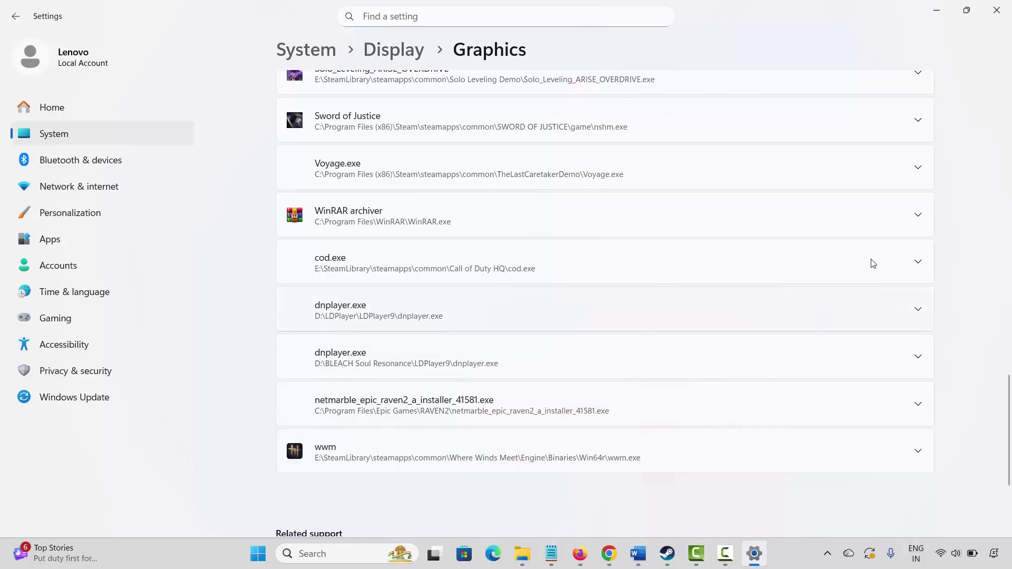
left_click(918, 123)
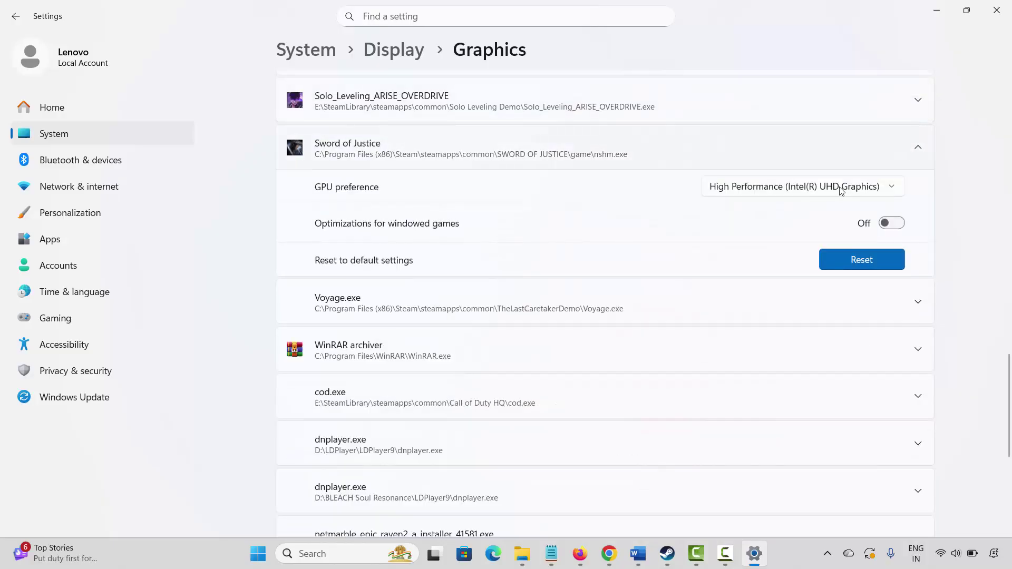
left_click(774, 193)
left_click(773, 189)
left_click(997, 10)
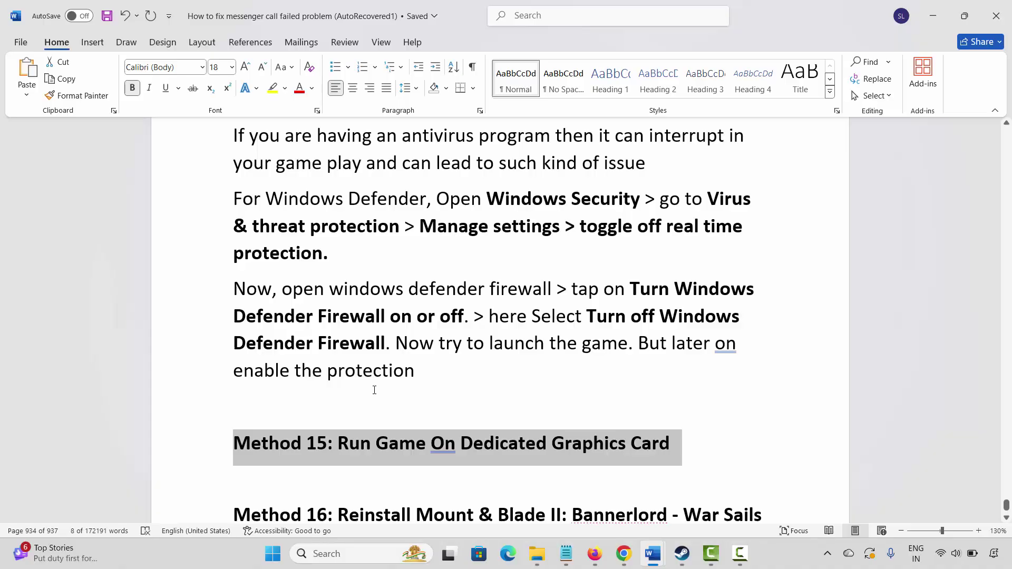
scroll(375, 390, "down", 1)
left_click_drag(235, 473, 332, 500)
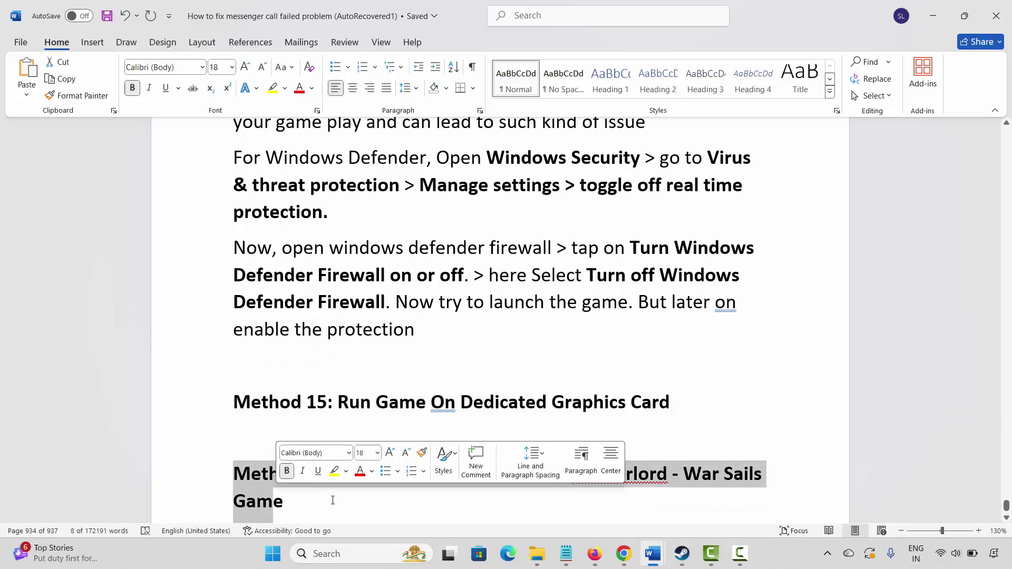
left_click(405, 505)
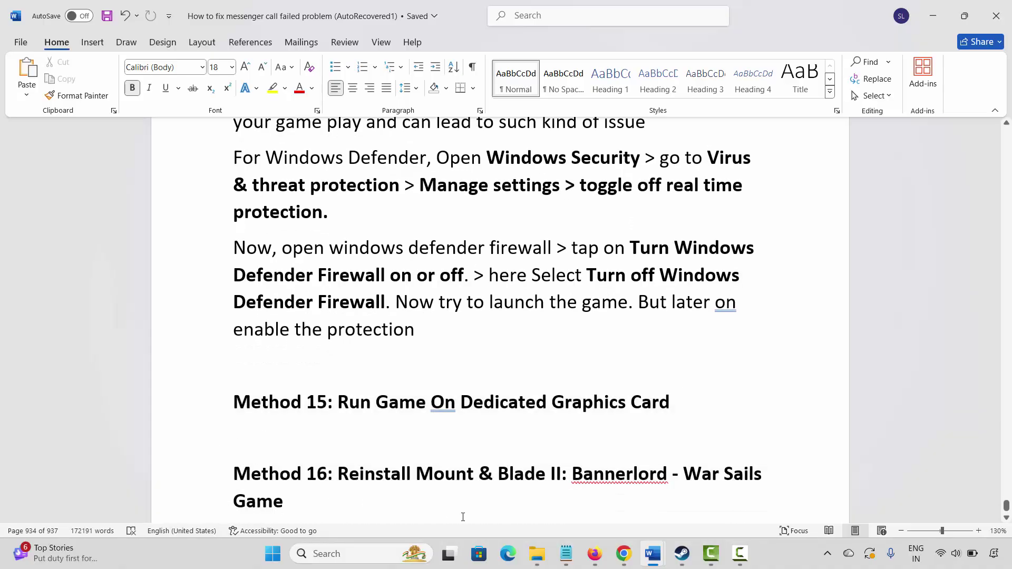
left_click(683, 553)
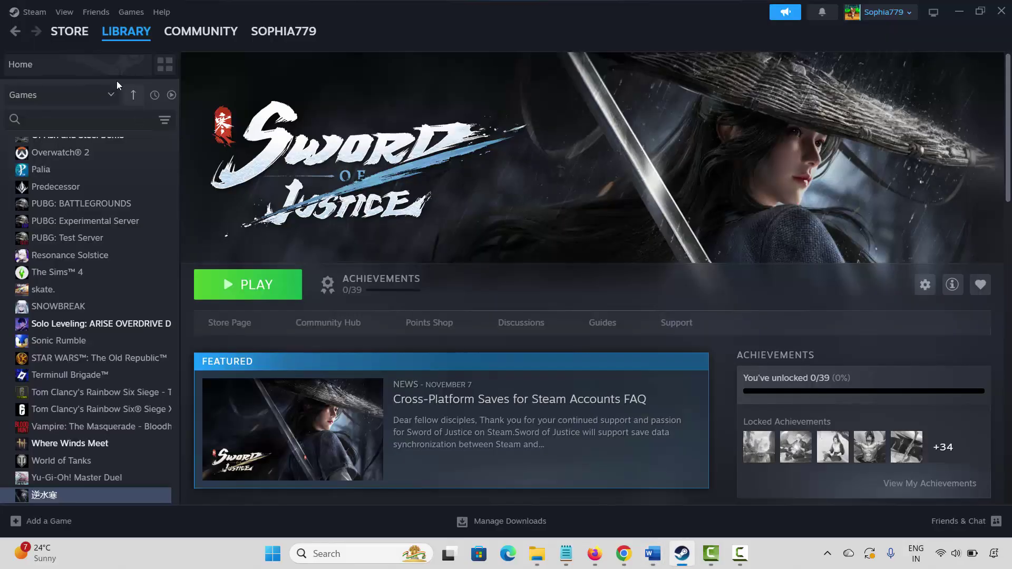
right_click(37, 501)
mouse_move(83, 464)
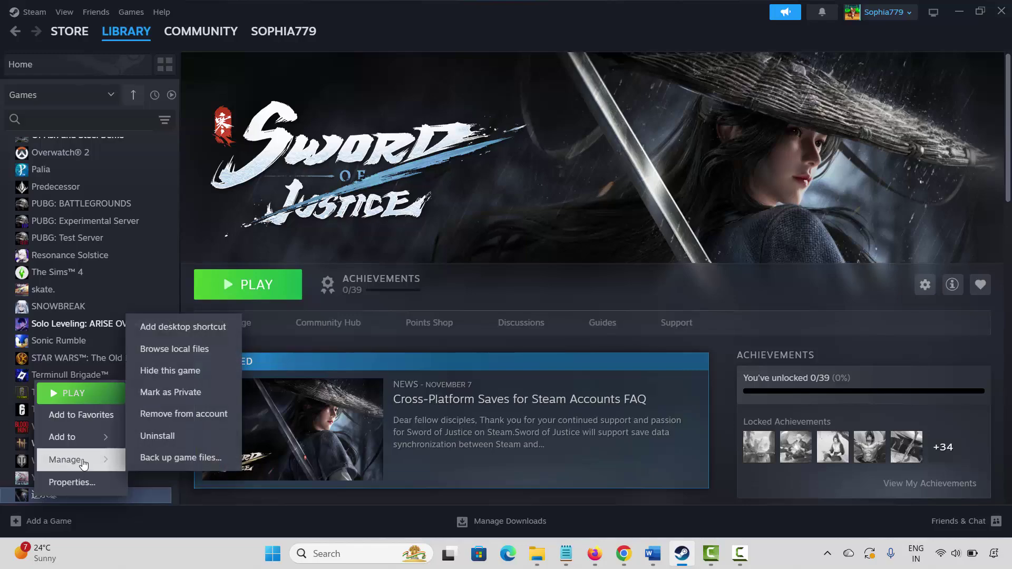
left_click(158, 436)
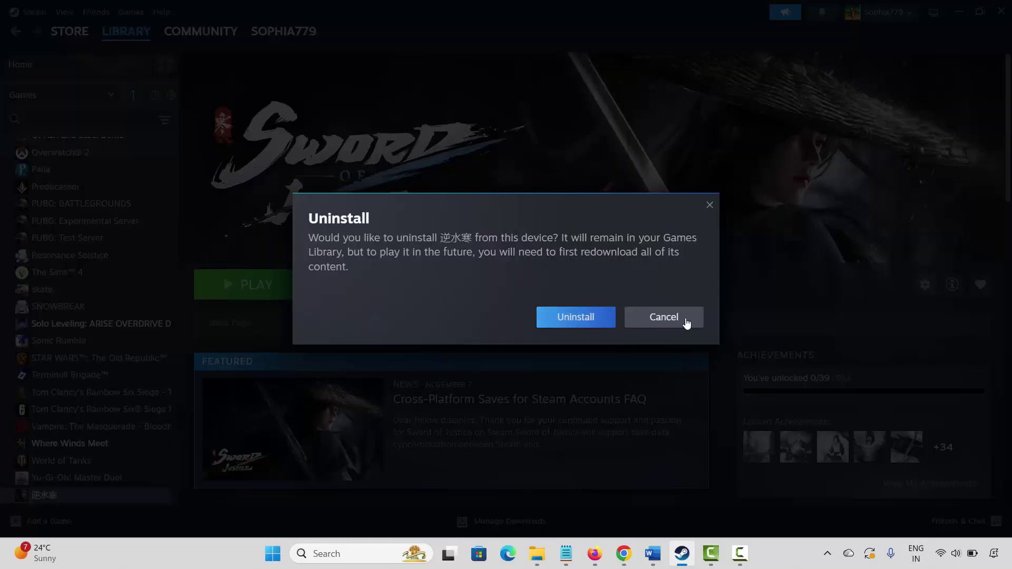
left_click(685, 322)
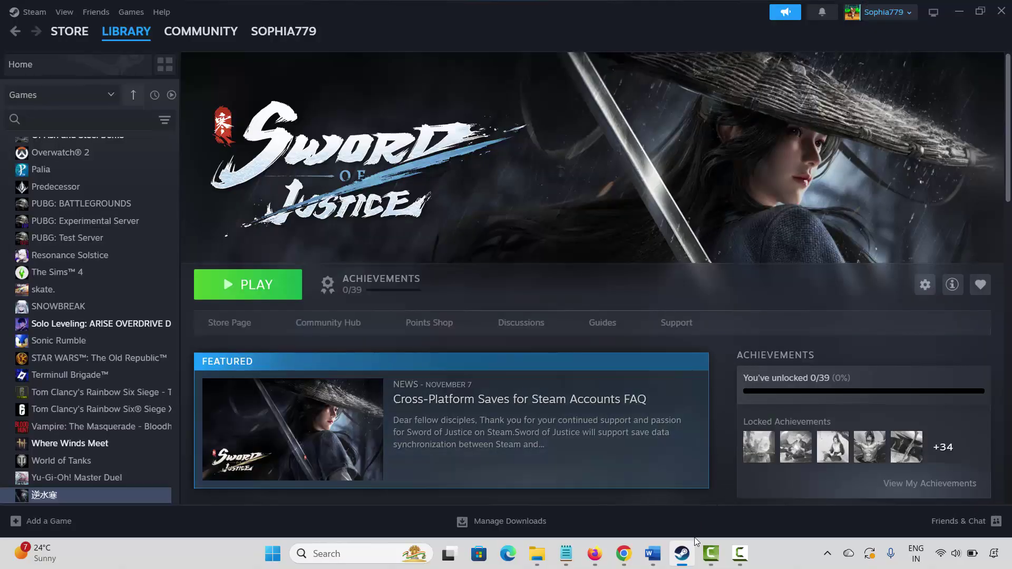
left_click(683, 561)
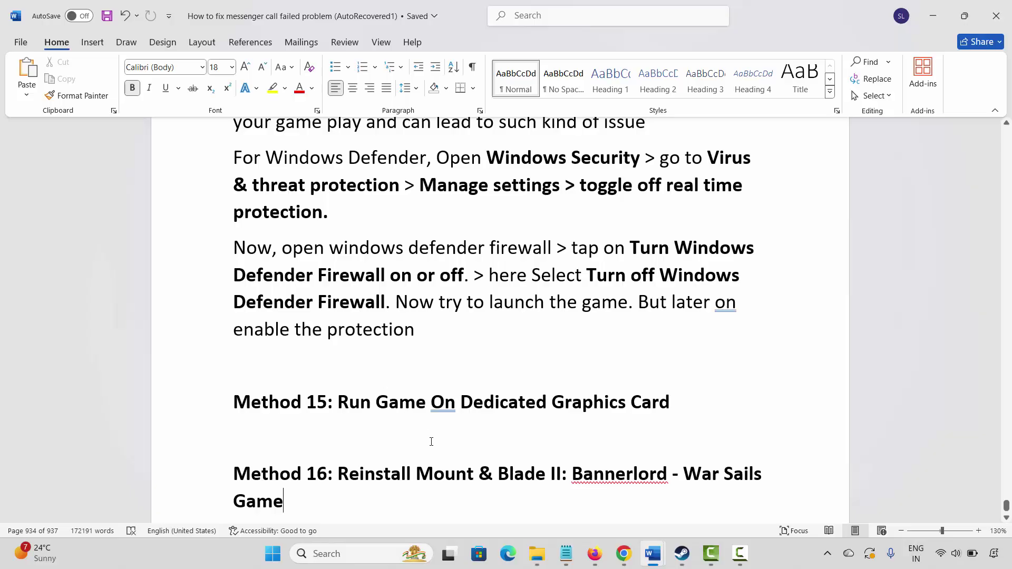
Step: Highlight 'Mount & Blade II: Bannerlord' in the Method 16 reinstall heading
left_click_drag(431, 474, 670, 474)
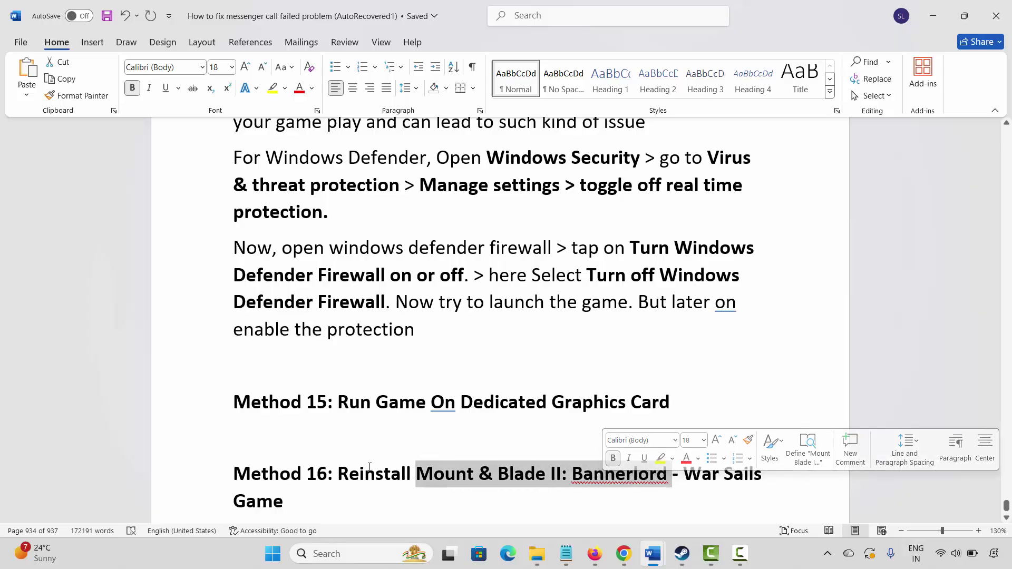